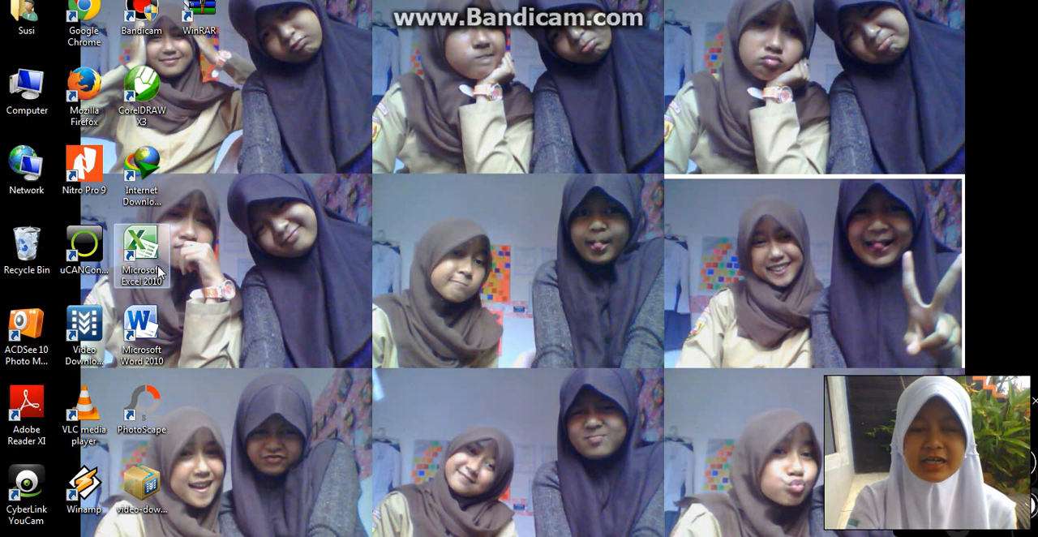
# - Open Microsoft Excel 2010 and enter the headers No, Nama and Nilai in cells A1 to C1
pyautogui.doubleClick(141, 252)
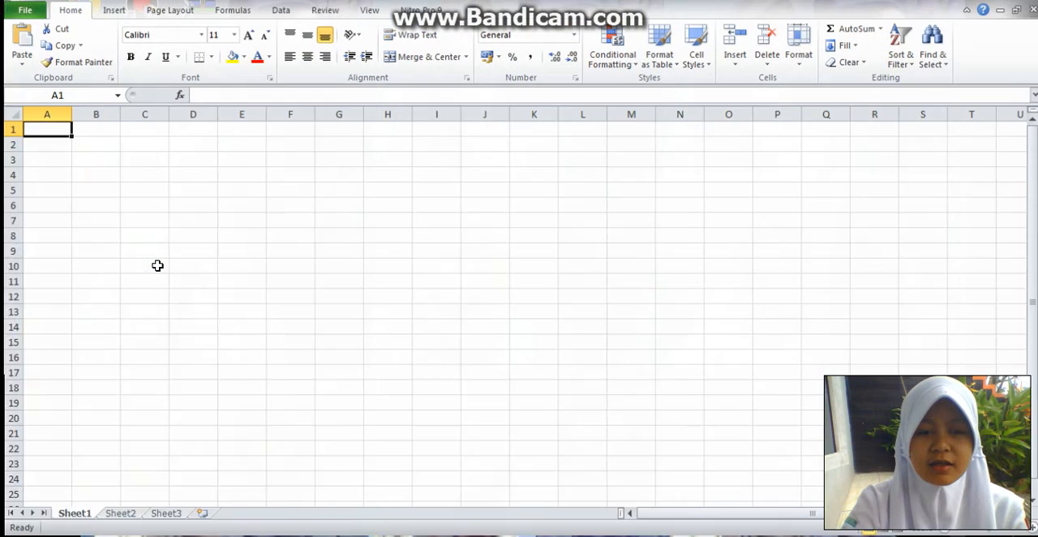
pyautogui.click(56, 129)
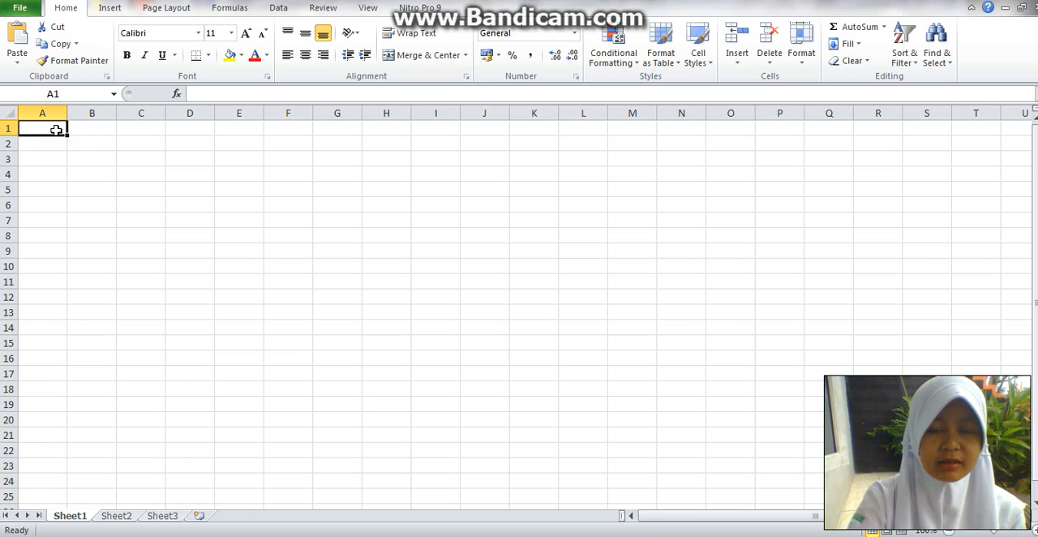
pyautogui.write('No')
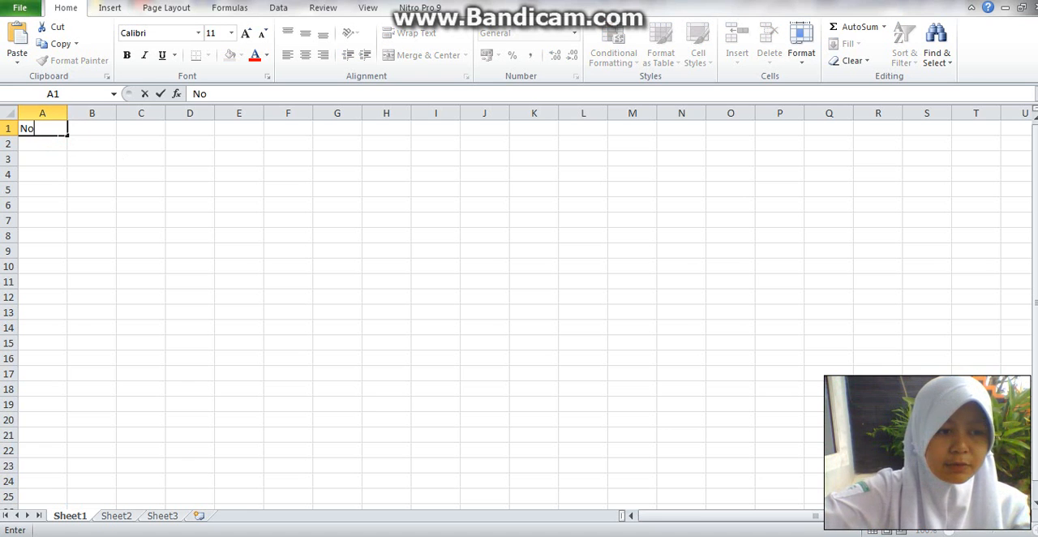
pyautogui.press('Tab')
pyautogui.write('Nama')
pyautogui.press('Tab')
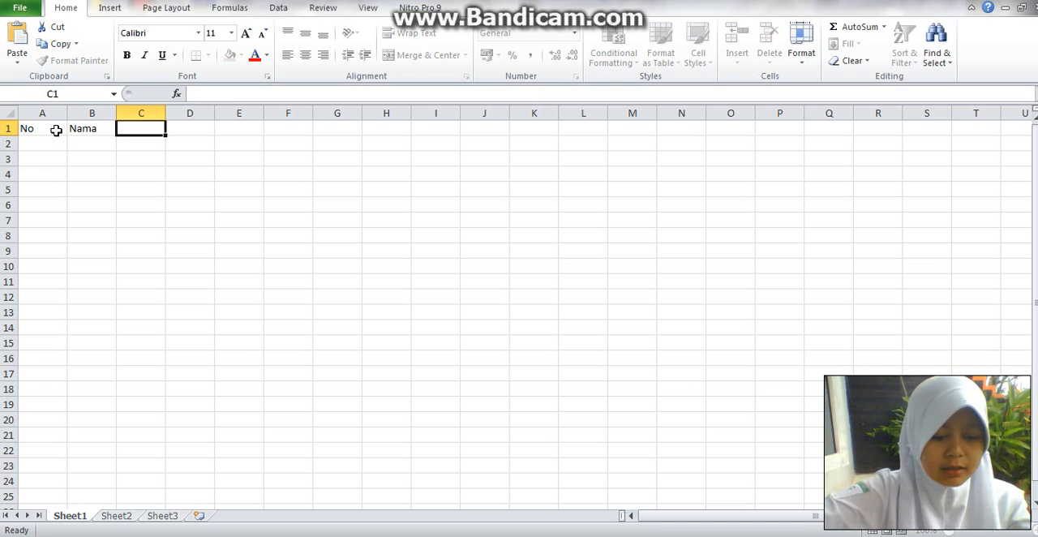
pyautogui.write('Ni')
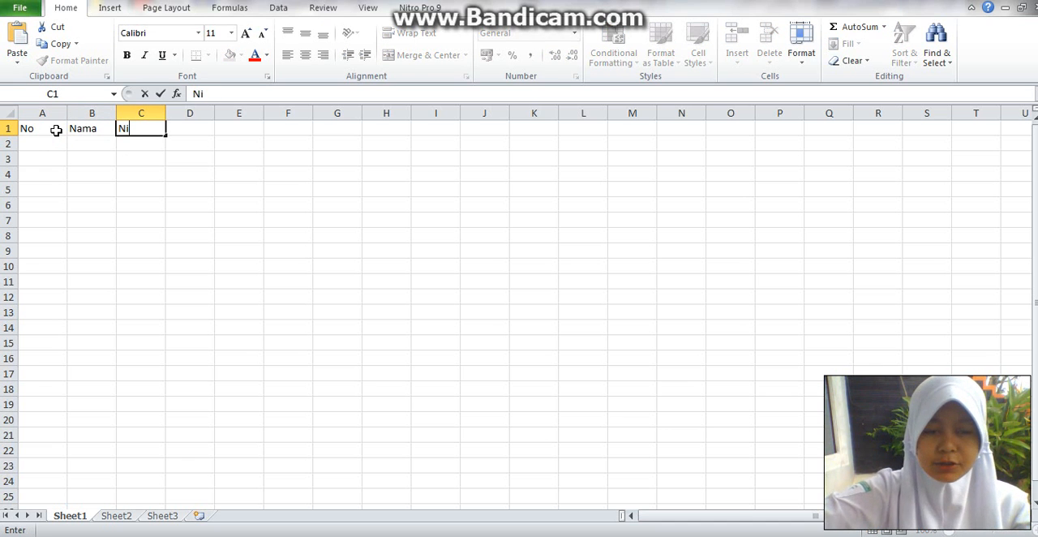
pyautogui.write('lai')
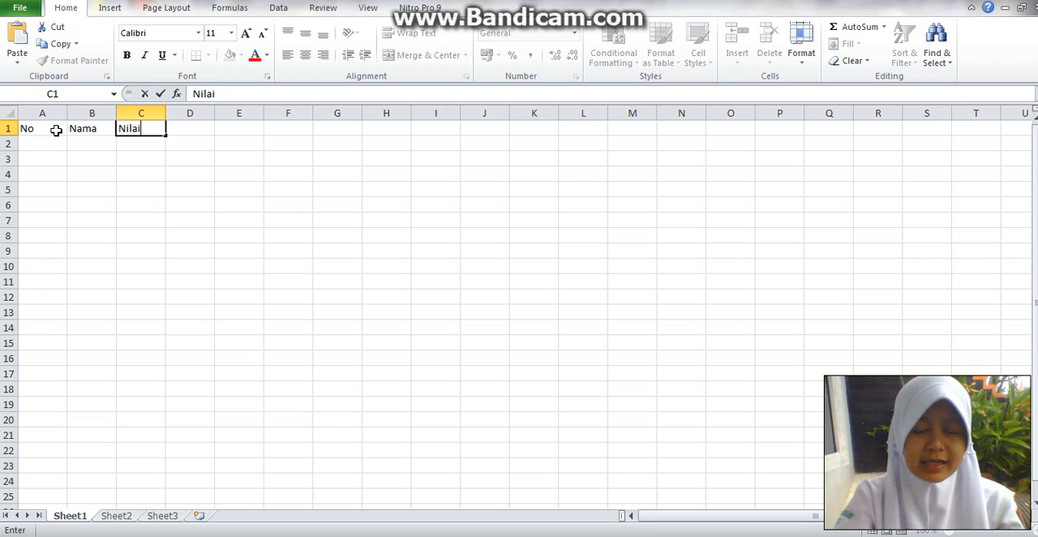
pyautogui.click(130, 135)
# - Enter the subheaders Ulangan Harian in cell C2 and Ulangan Tengah Semester in cell D2
pyautogui.click(133, 143)
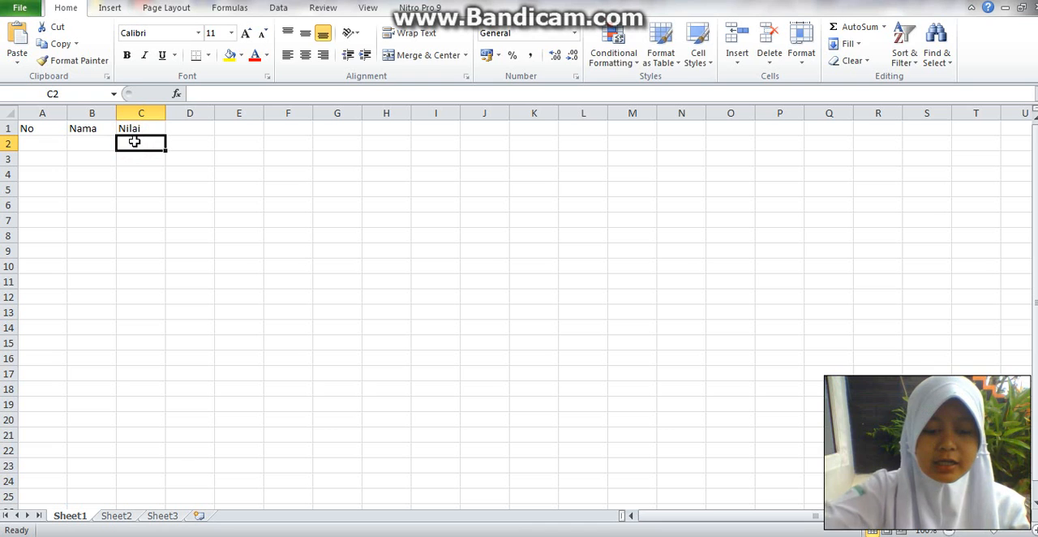
pyautogui.write('Ulangan H')
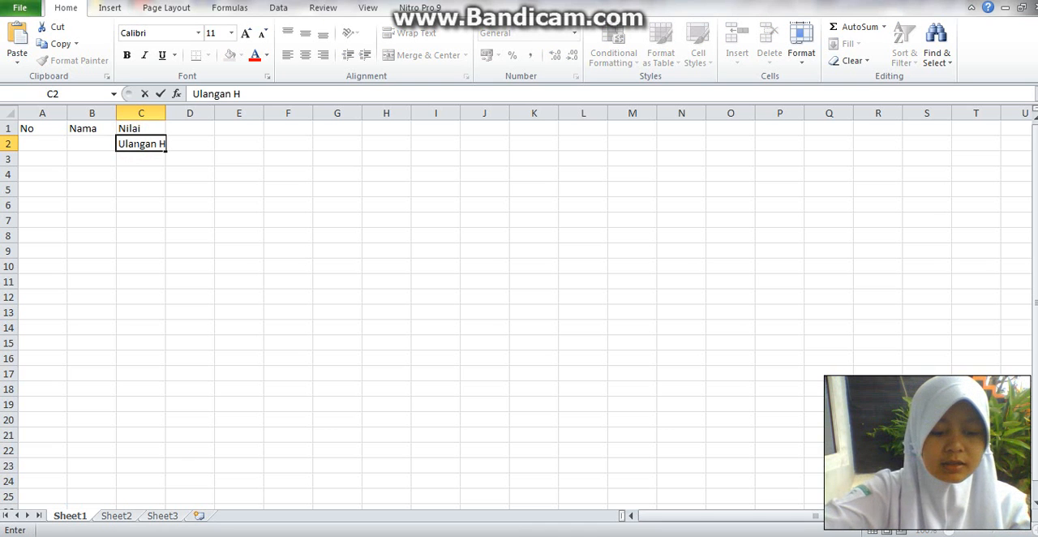
pyautogui.write('arian')
pyautogui.press('Tab')
pyautogui.write('U')
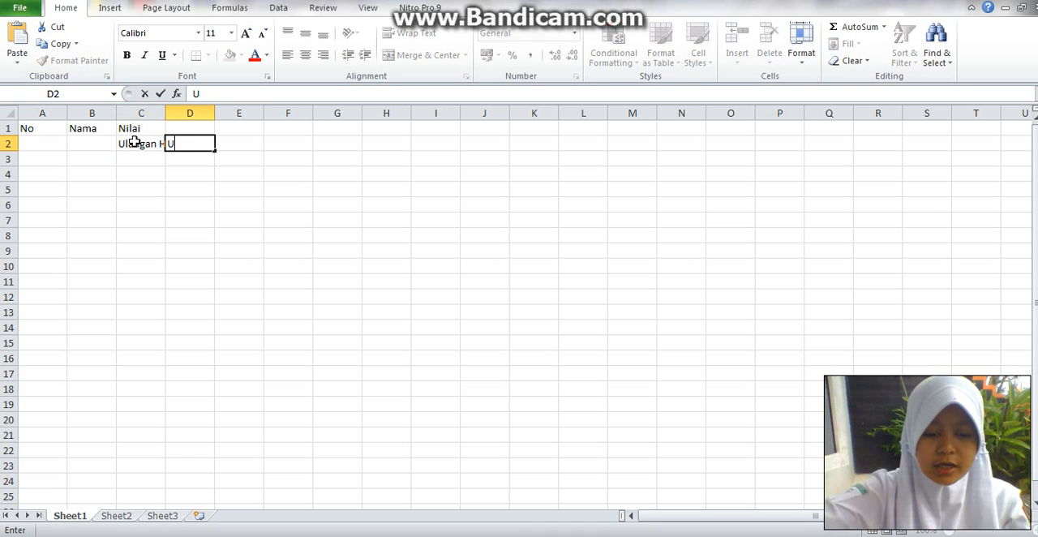
pyautogui.write('langan ')
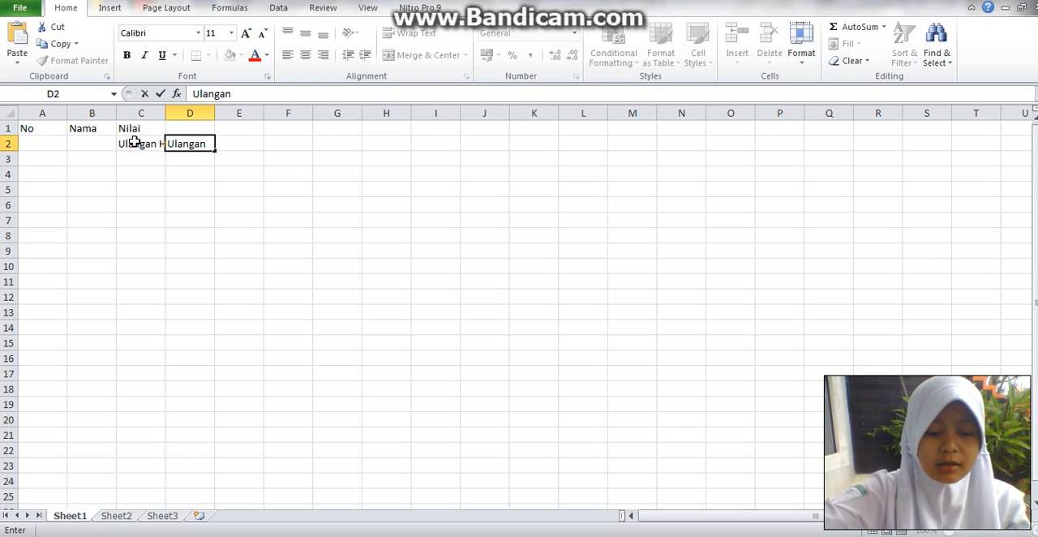
pyautogui.write('Tengah Semeste')
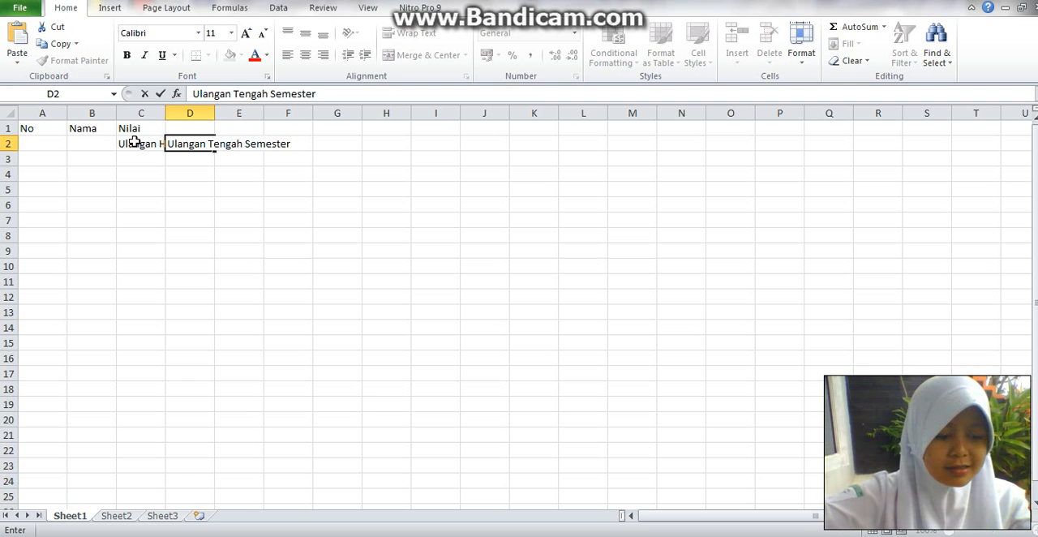
pyautogui.write('r')
pyautogui.press('Tab')
# - Enter the subheader Ulangan Akhir Sekolah in cell E2
pyautogui.write('Ulangan A')
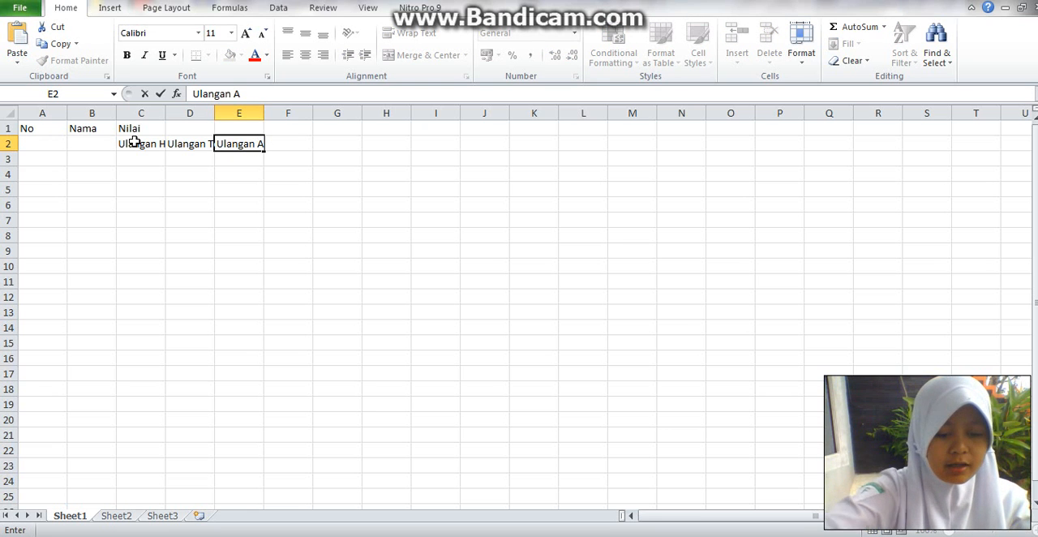
pyautogui.write('khir S')
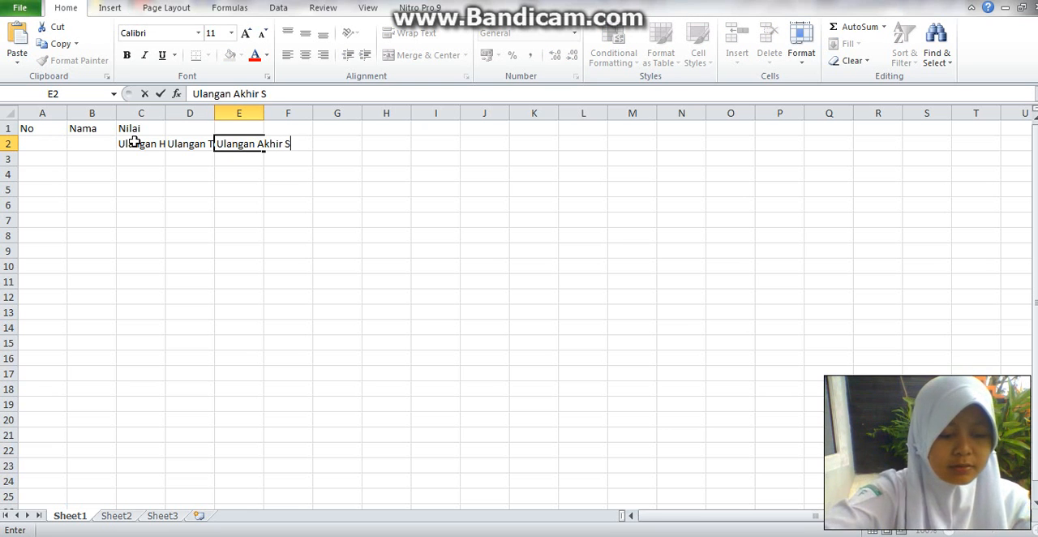
pyautogui.write('ekolah')
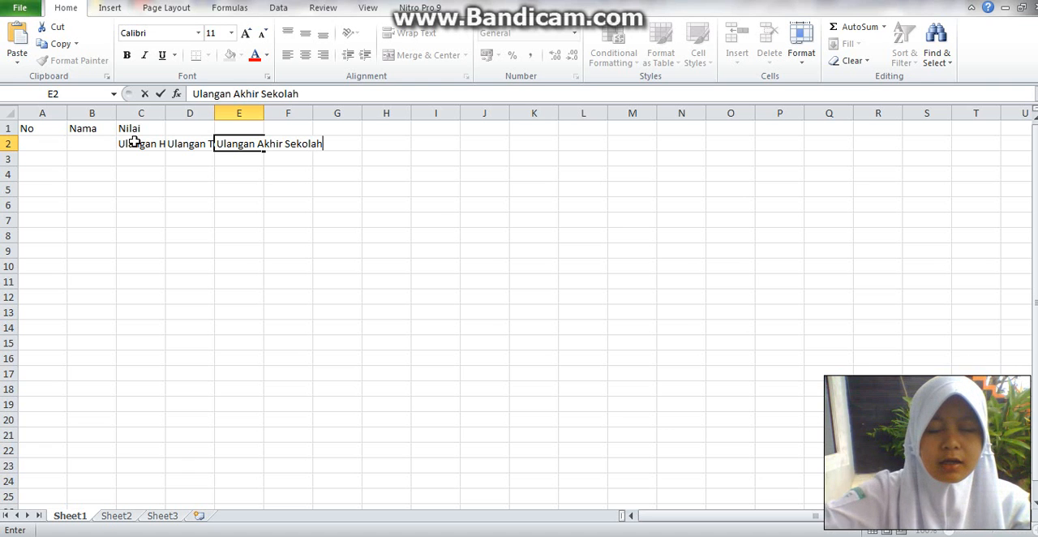
# - Widen columns C, D and E so that each Ulangan subheader in row 2 fits inside its cell
pyautogui.click(144, 148)
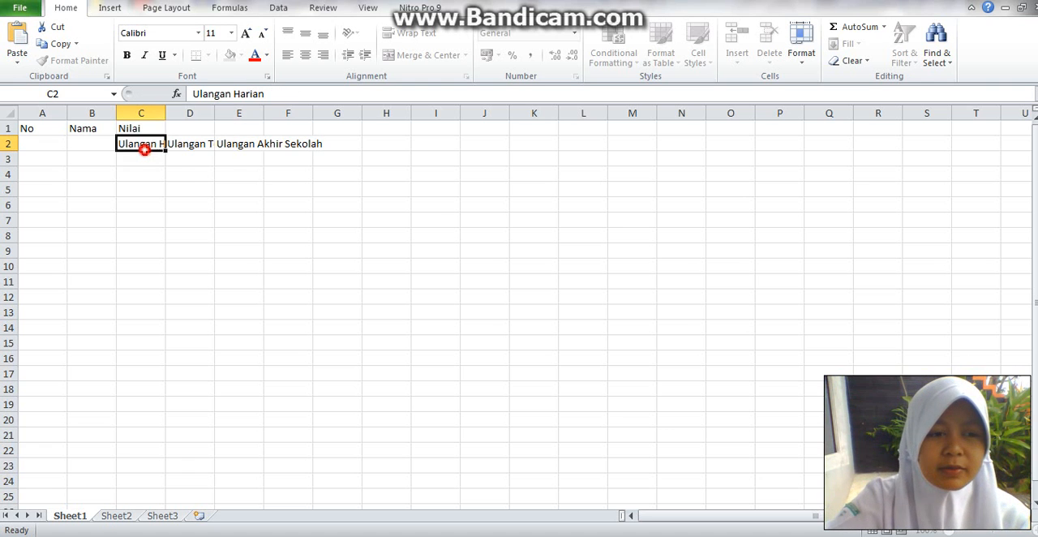
pyautogui.click(195, 144)
pyautogui.click(236, 143)
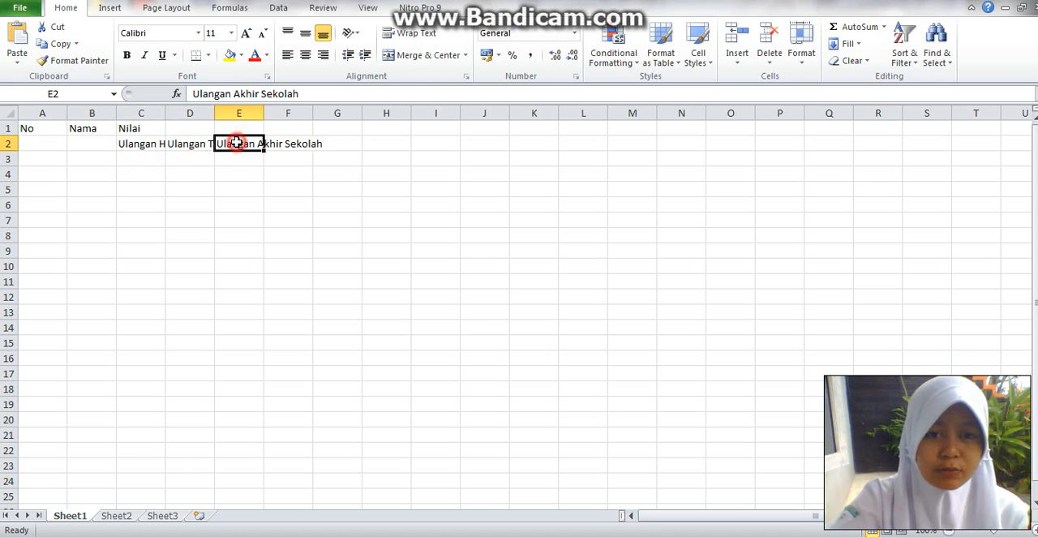
pyautogui.click(145, 145)
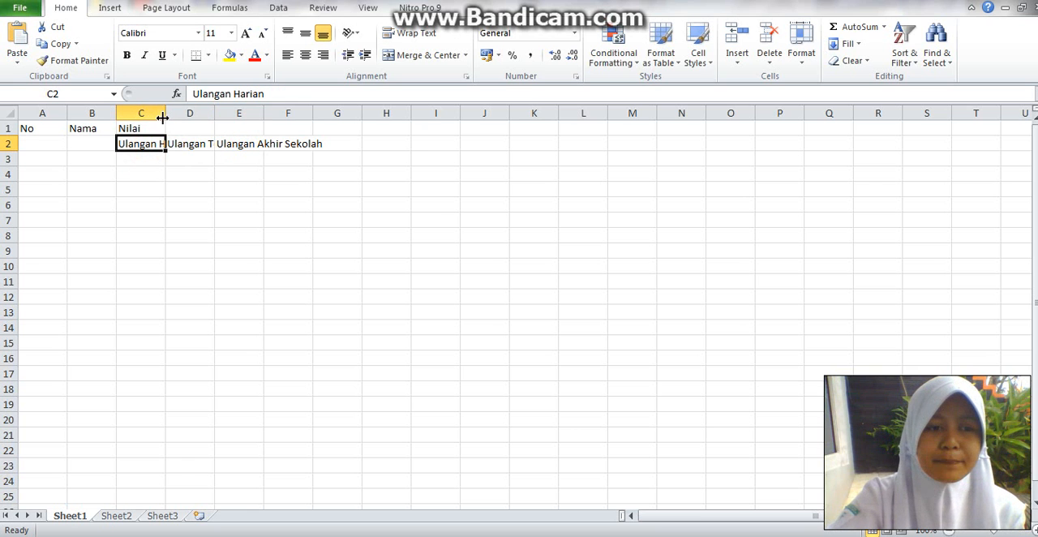
pyautogui.moveTo(166, 115); pyautogui.dragTo(442, 116)
pyautogui.click(293, 145)
pyautogui.click(479, 143)
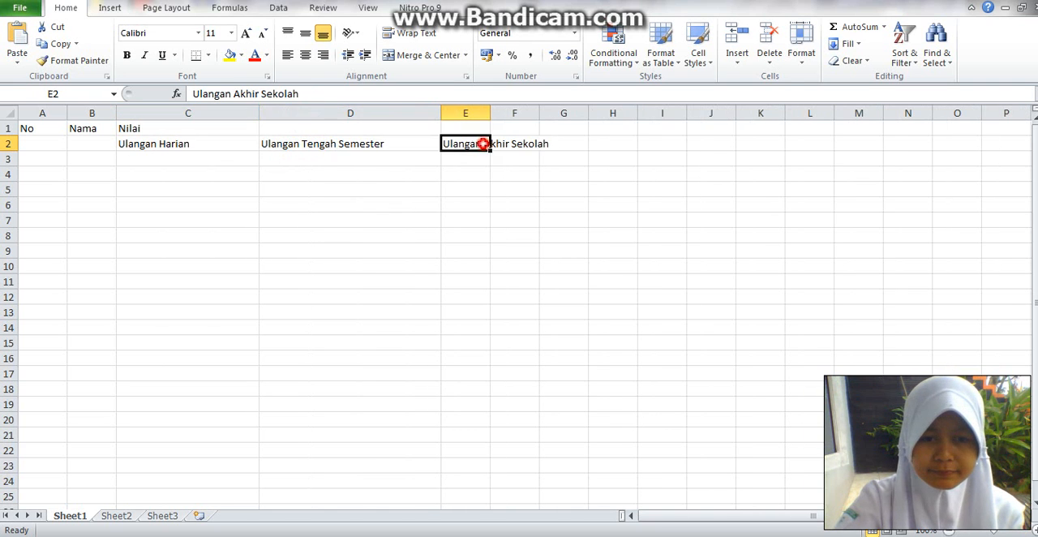
pyautogui.moveTo(489, 115); pyautogui.dragTo(571, 121)
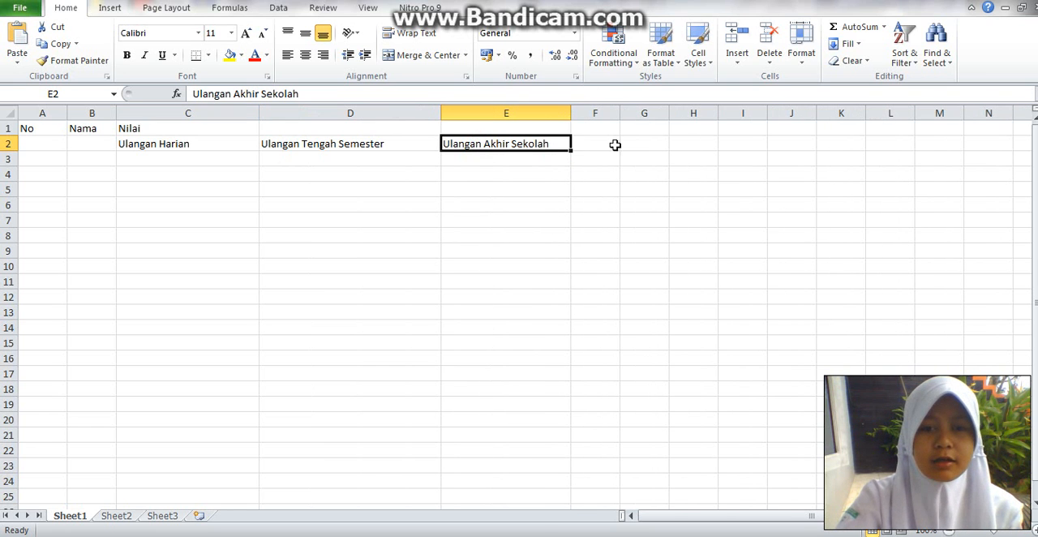
# - Enter the headers Rata-rata, Jumlah/Total and Lulus/Gagal in cells F1, G1 and H1
pyautogui.click(589, 126)
pyautogui.write('R')
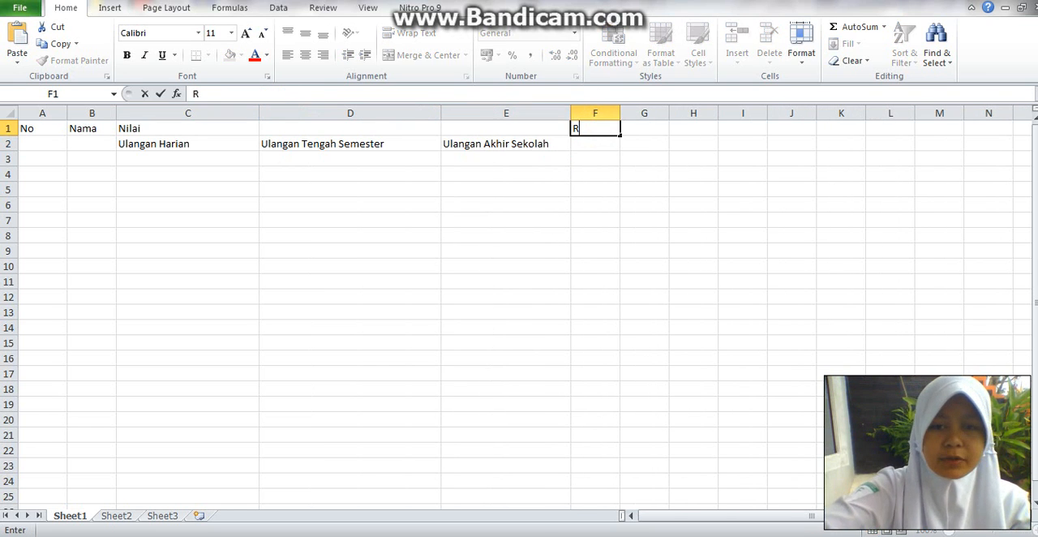
pyautogui.write('ata-rata')
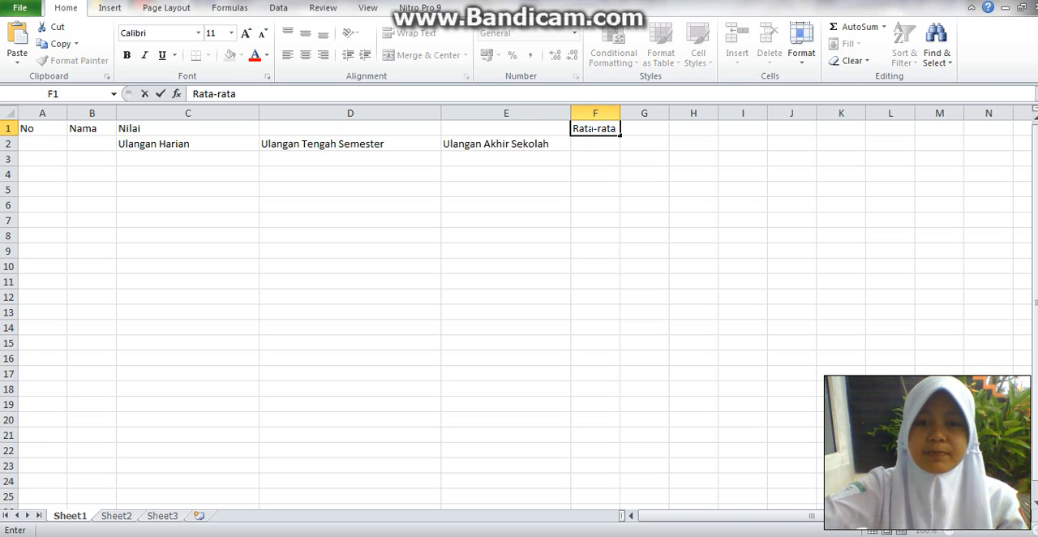
pyautogui.press('Tab')
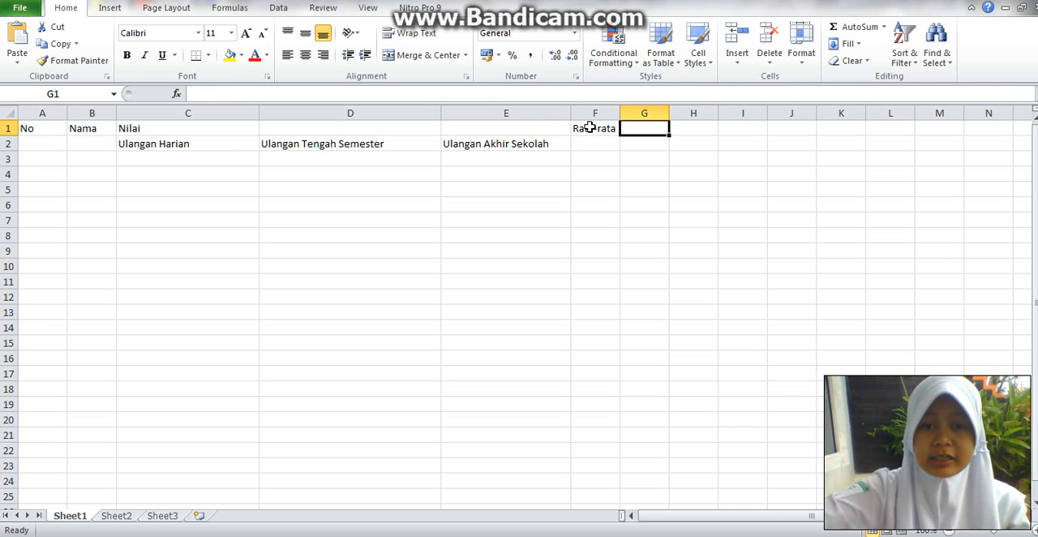
pyautogui.write('Jumlah')
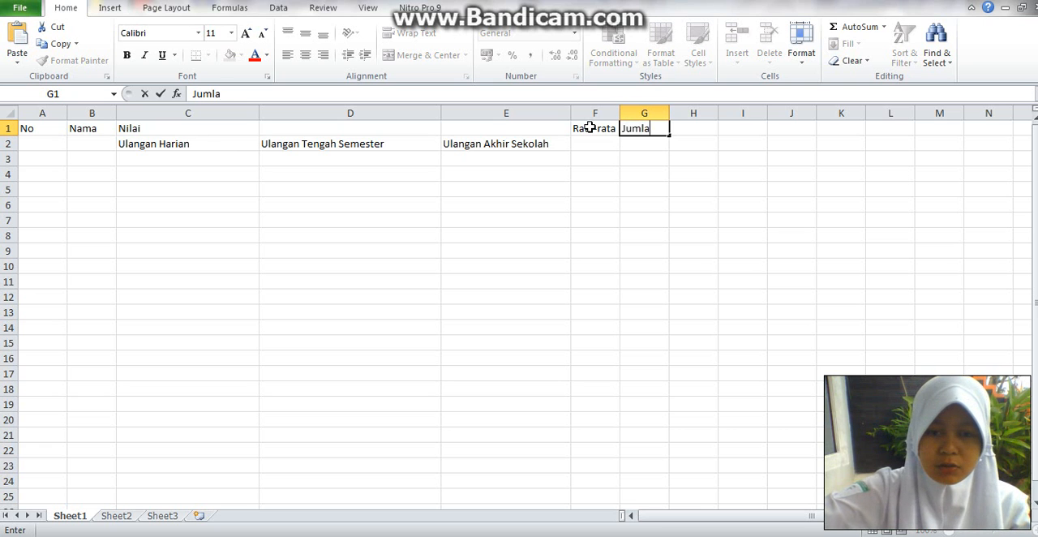
pyautogui.press('BackSpace')
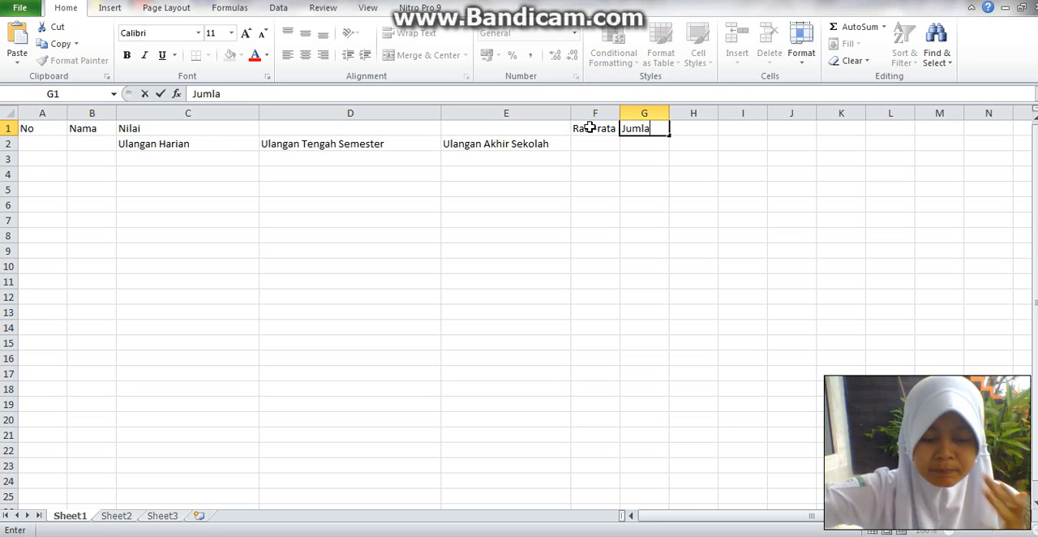
pyautogui.write('h/Total')
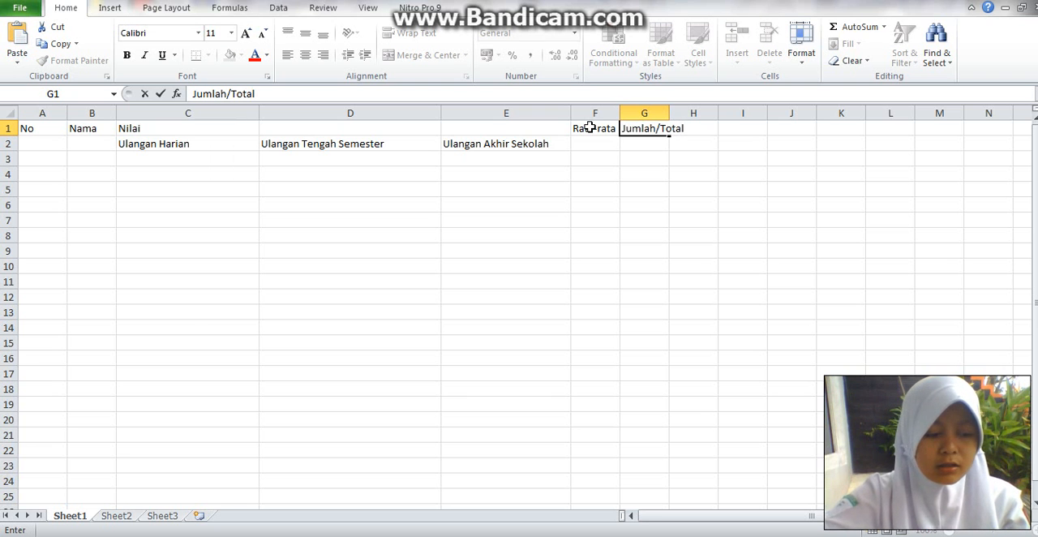
pyautogui.press('Tab')
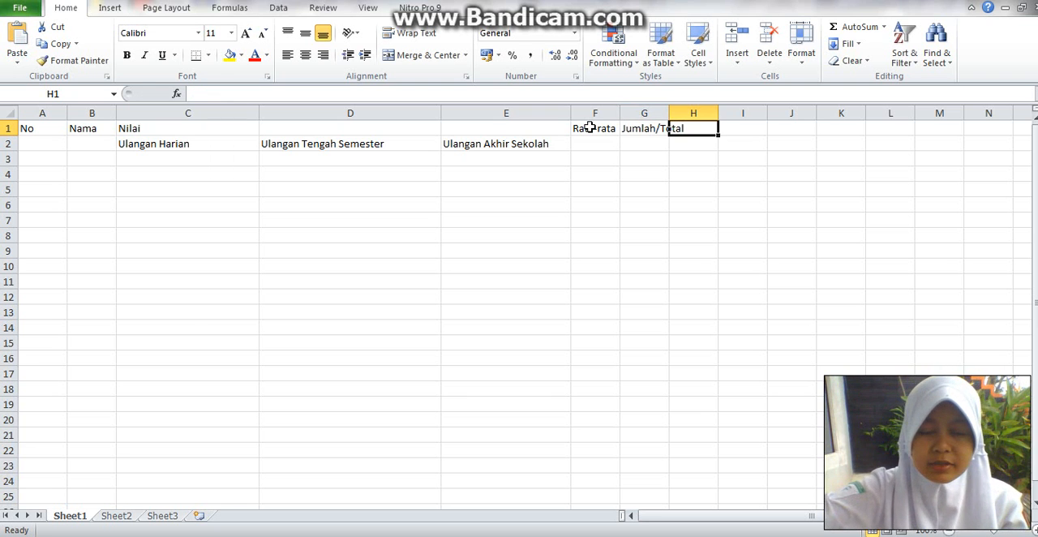
pyautogui.write('Lulus/Gaga')
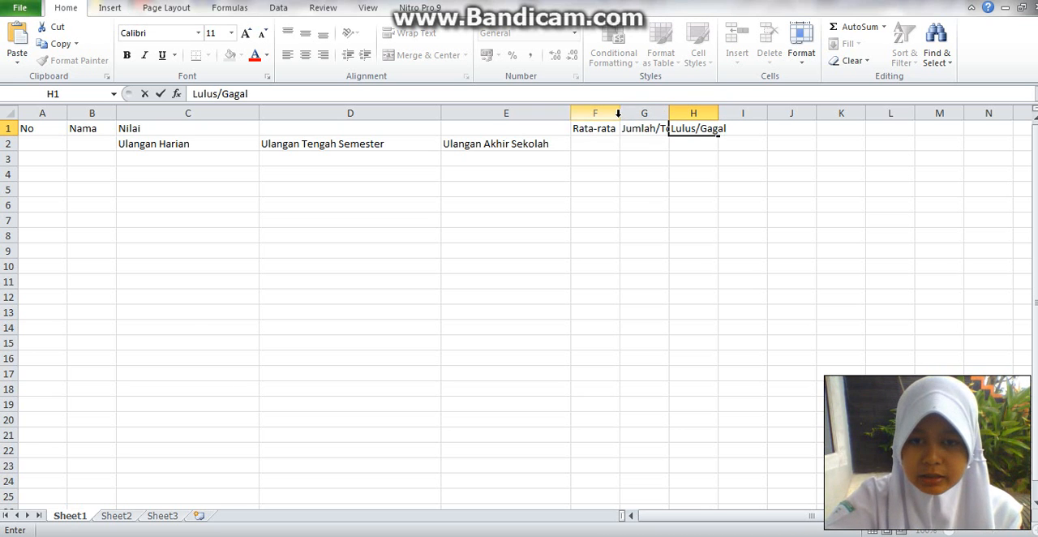
pyautogui.write('l')
# - Widen columns F, G and H so that the Rata-rata, Jumlah/Total and Lulus/Gagal headers fit with room to spare
pyautogui.click(622, 123)
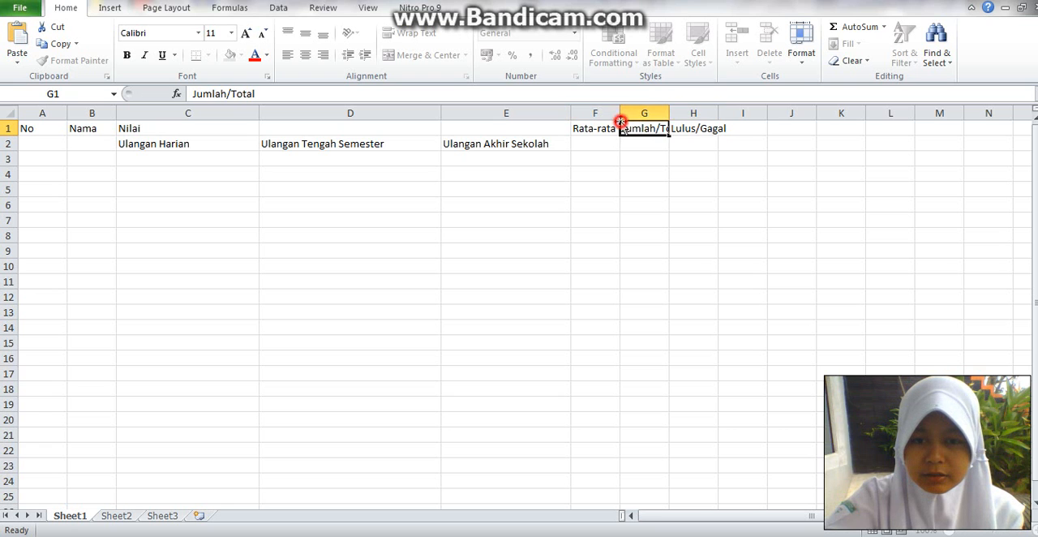
pyautogui.click(615, 123)
pyautogui.moveTo(616, 122); pyautogui.dragTo(694, 123)
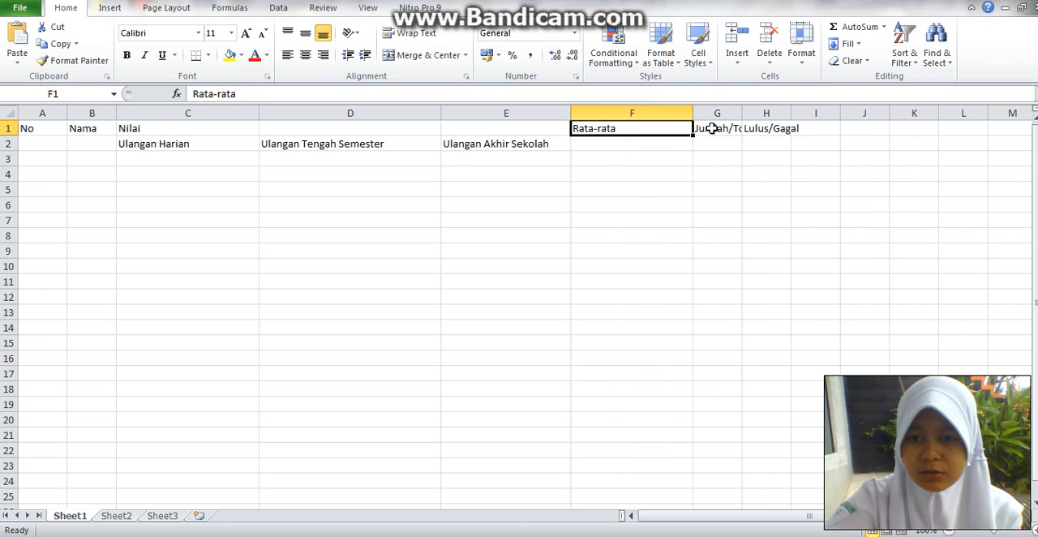
pyautogui.click(728, 127)
pyautogui.moveTo(742, 114); pyautogui.dragTo(913, 128)
pyautogui.click(831, 130)
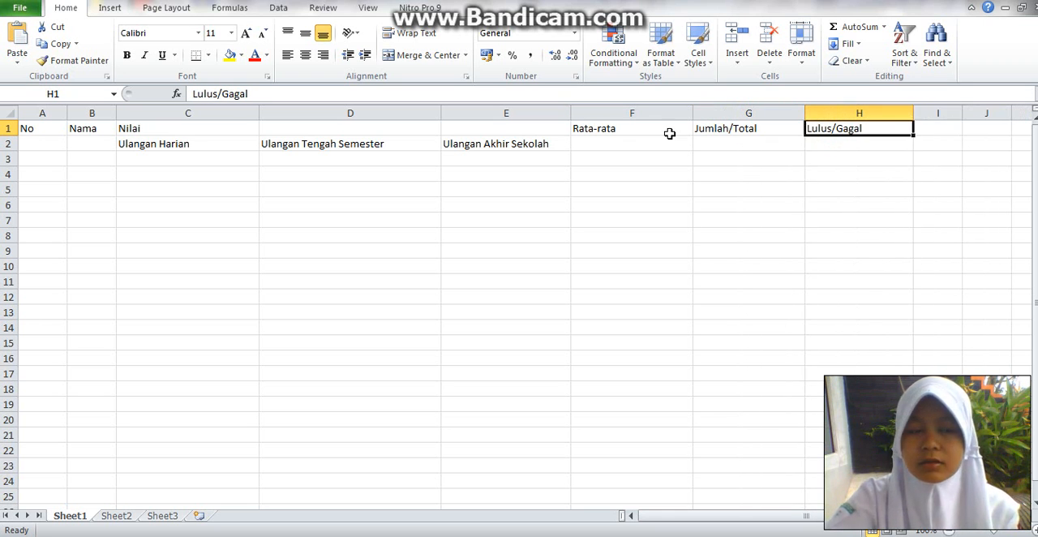
# - Merge cells A1 and A2 and center the No header both horizontally and vertically
pyautogui.click(57, 130)
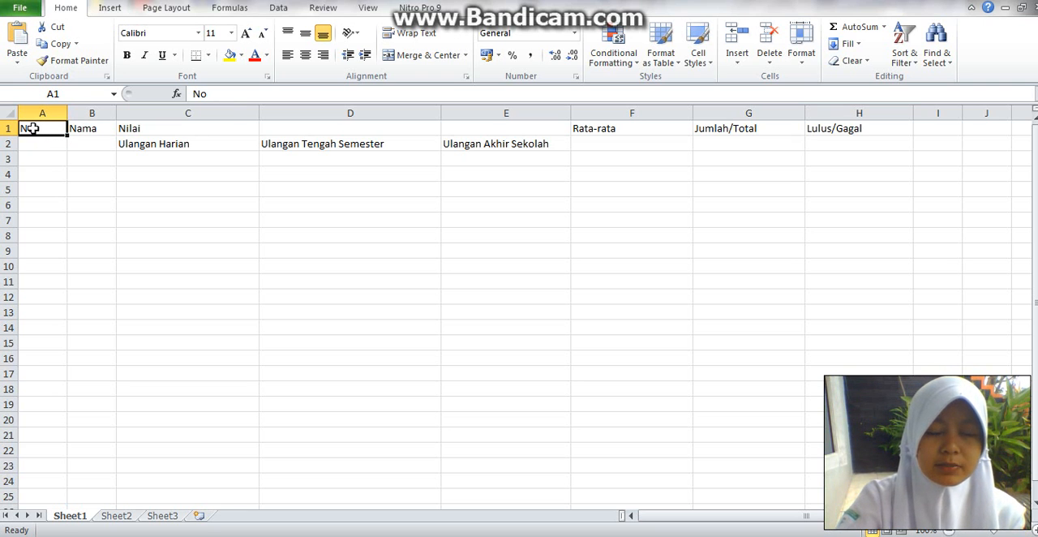
pyautogui.moveTo(30, 128); pyautogui.dragTo(24, 143)
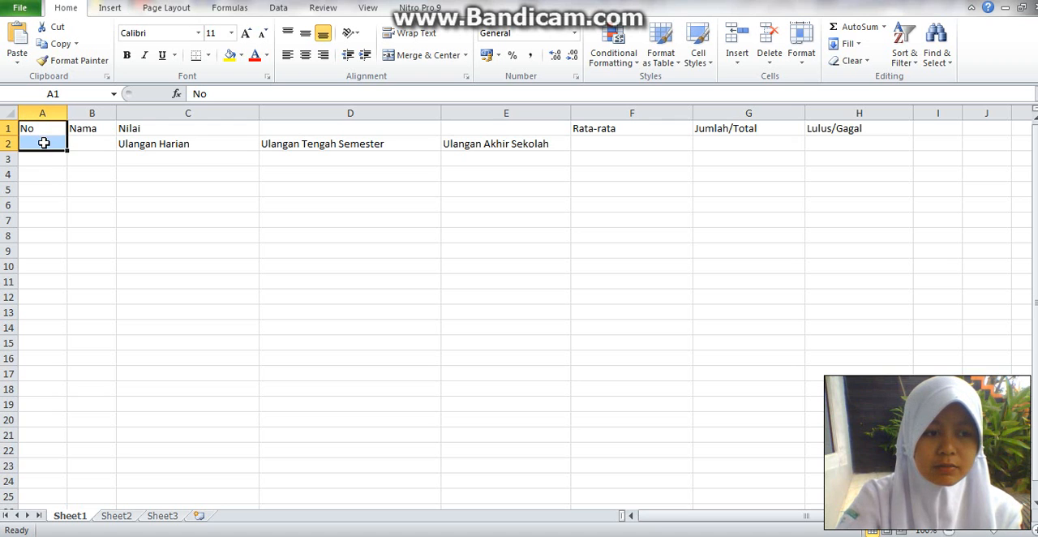
pyautogui.click(426, 54)
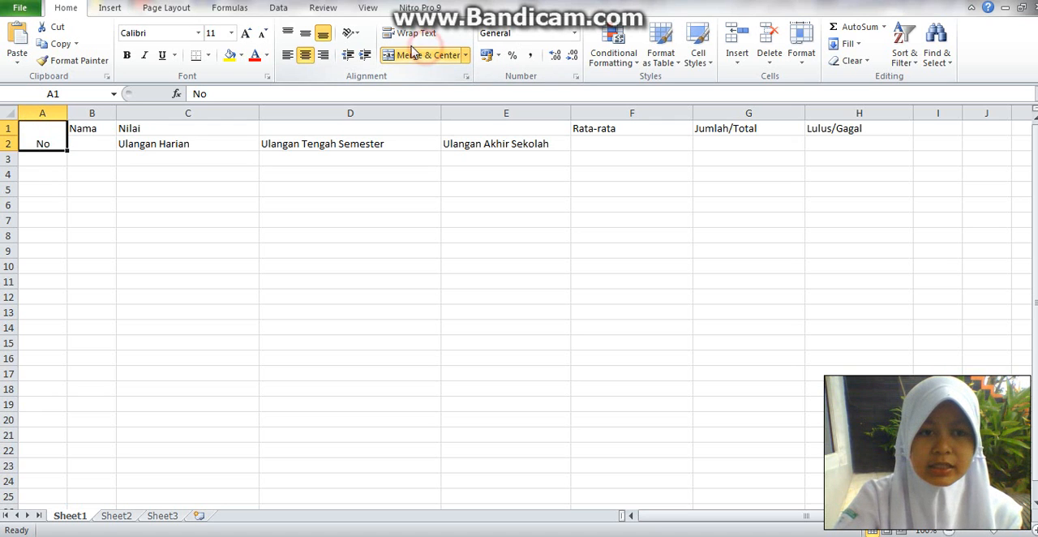
pyautogui.click(311, 36)
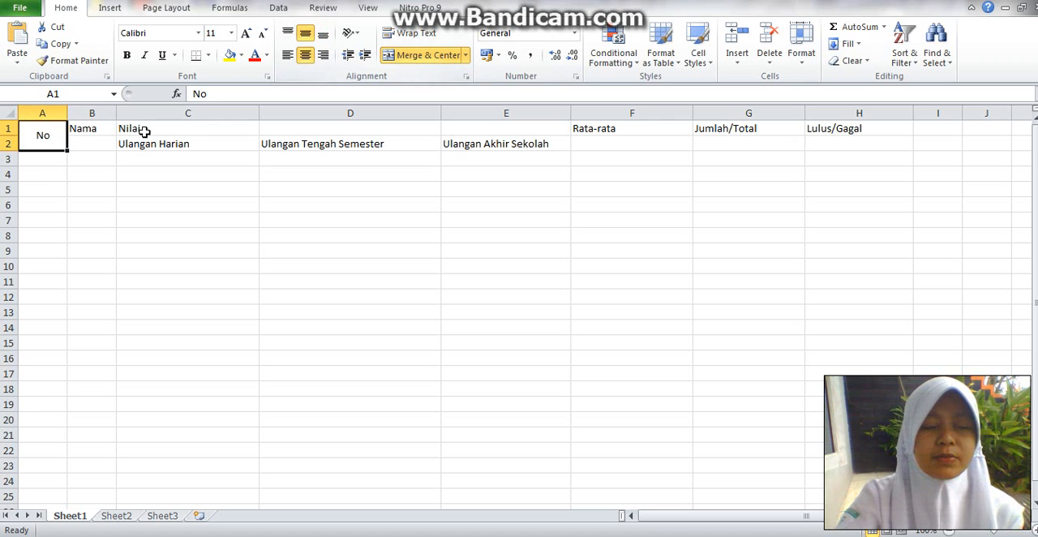
# - Merge B1:B2 for the Nama header and C1:E1 for the Nilai header, centering both horizontally and vertically
pyautogui.moveTo(104, 129); pyautogui.dragTo(102, 140)
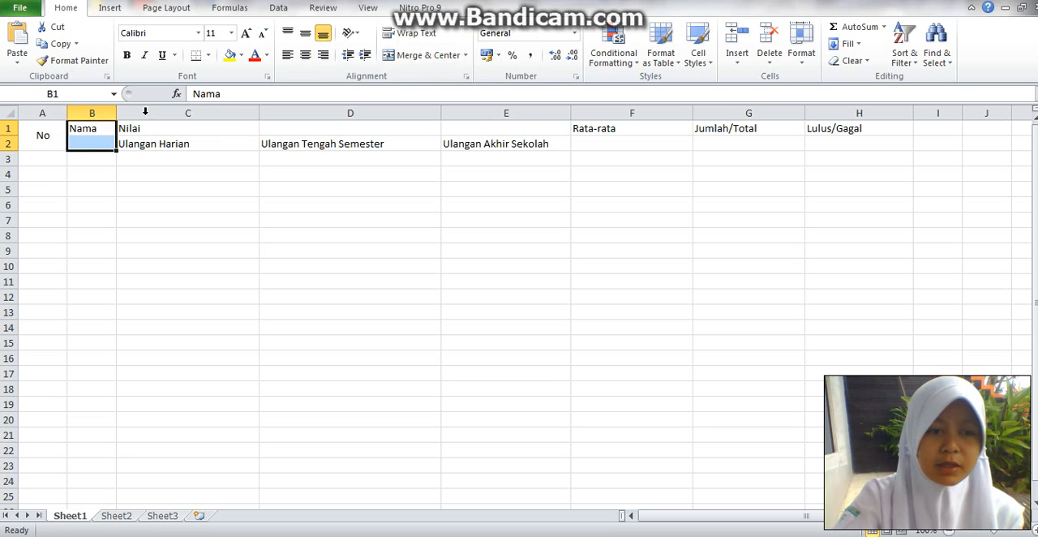
pyautogui.click(403, 57)
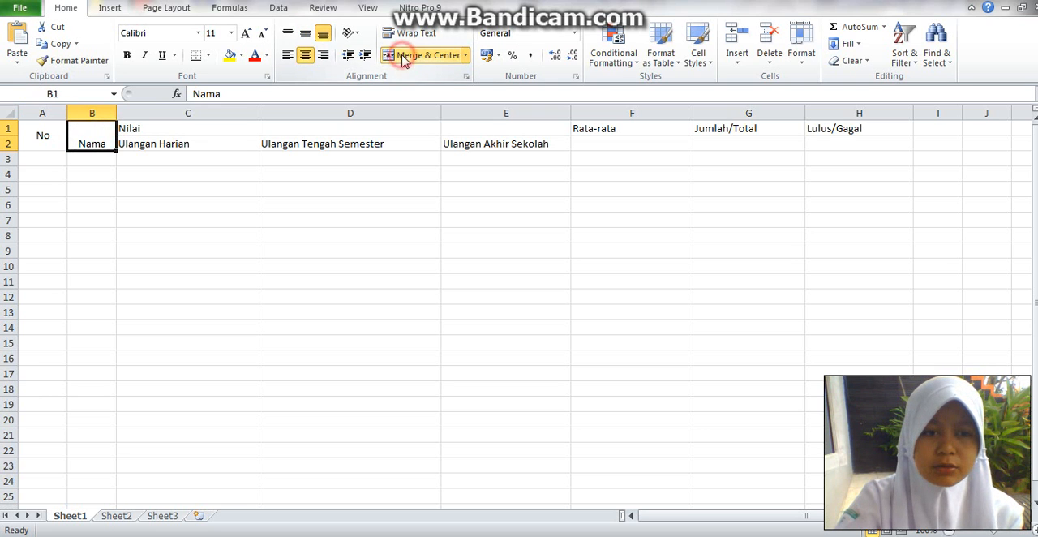
pyautogui.click(305, 33)
pyautogui.moveTo(132, 128); pyautogui.dragTo(471, 122)
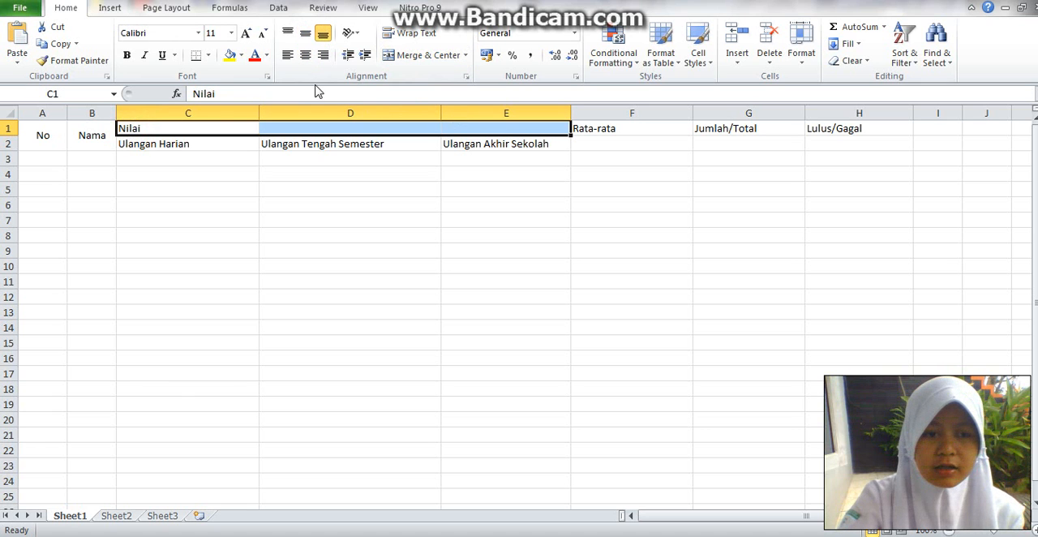
pyautogui.click(435, 59)
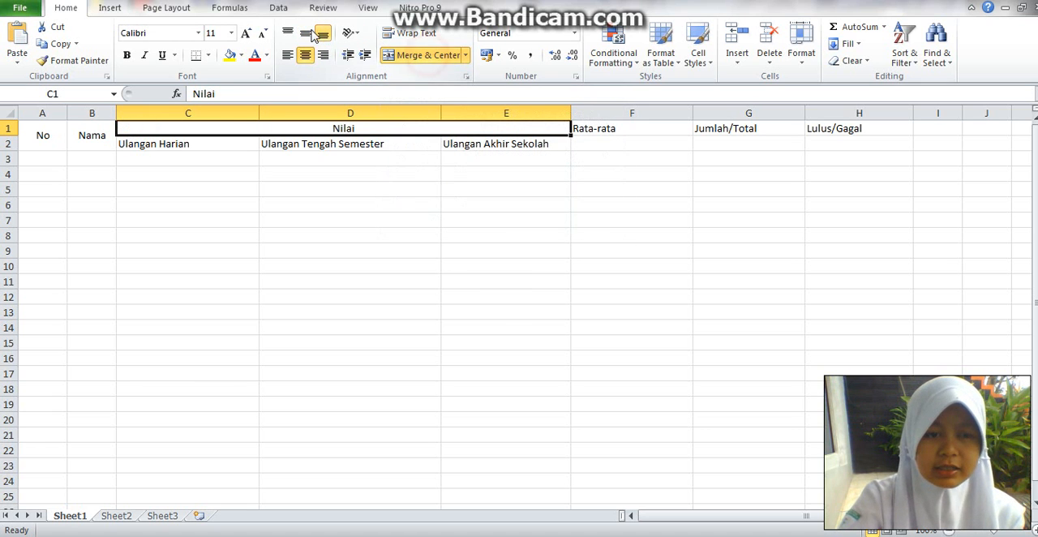
pyautogui.click(306, 33)
# - Merge F1:F2 for Rata-rata and G1:G2 for Jumlah/Total, centering both headers horizontally and vertically
pyautogui.moveTo(655, 128); pyautogui.dragTo(667, 144)
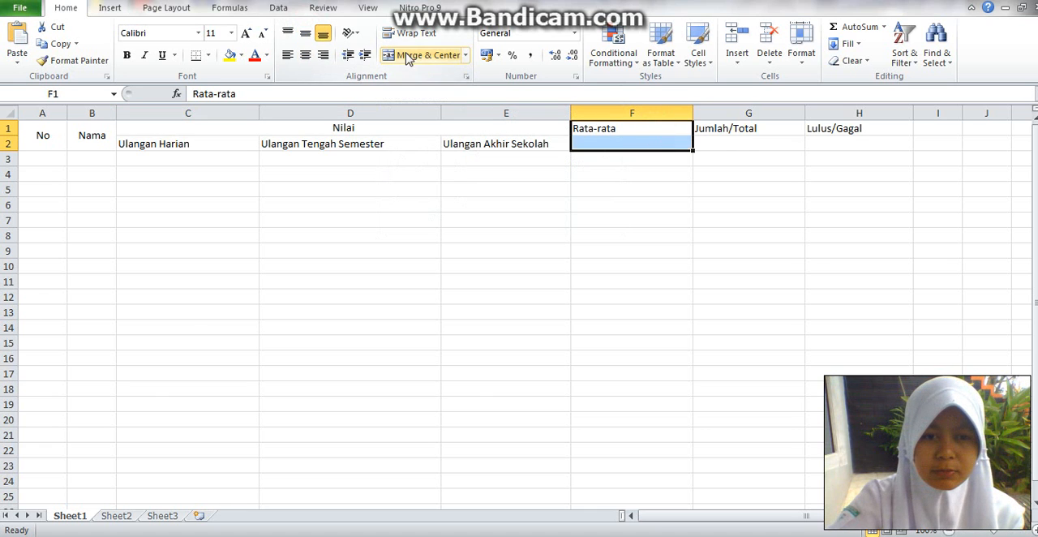
pyautogui.click(397, 54)
pyautogui.click(304, 31)
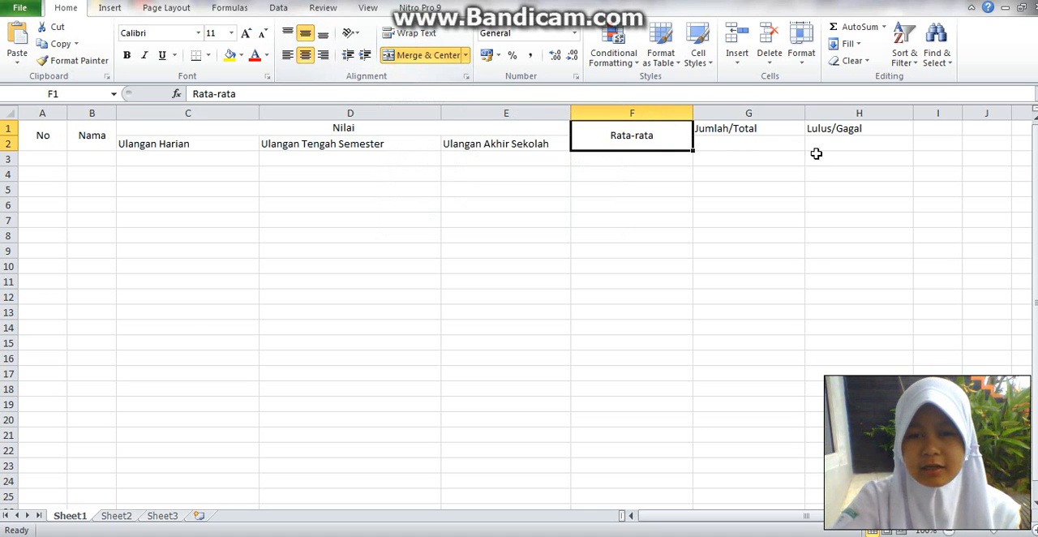
pyautogui.click(762, 135)
pyautogui.moveTo(762, 134); pyautogui.dragTo(767, 141)
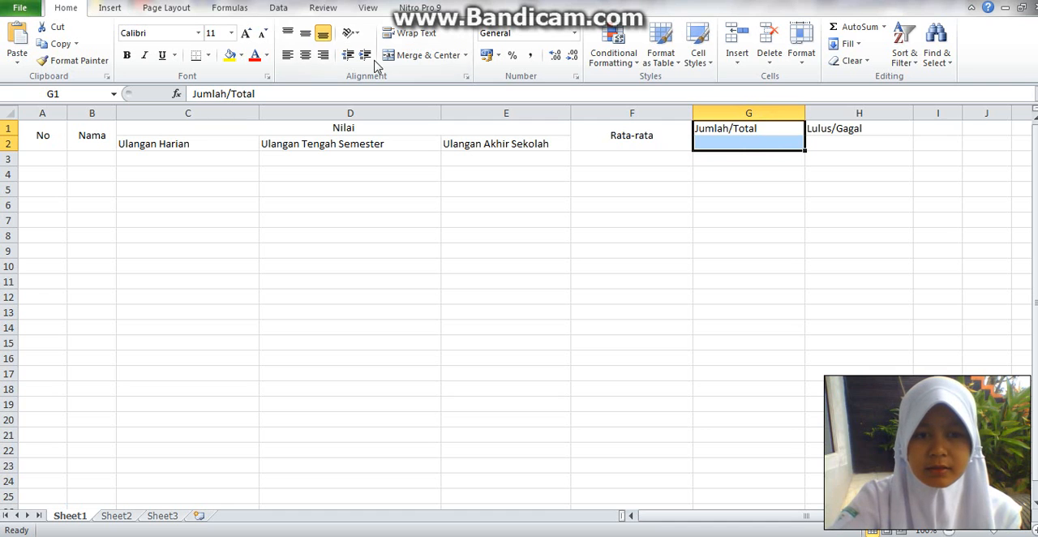
pyautogui.click(406, 55)
pyautogui.click(306, 31)
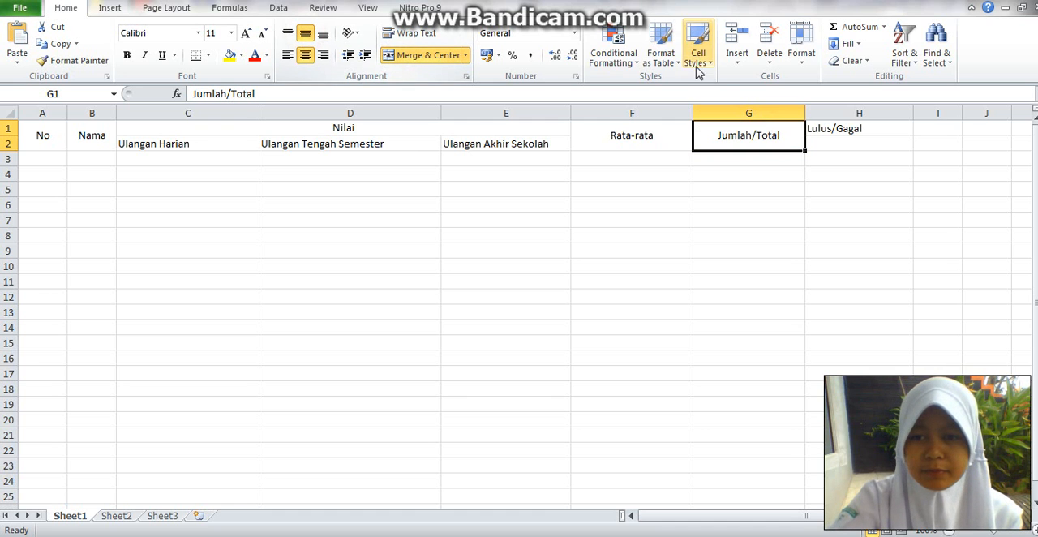
# - Merge cells H1 and H2 and center the Lulus/Gagal header both horizontally and vertically
pyautogui.moveTo(817, 130); pyautogui.dragTo(832, 142)
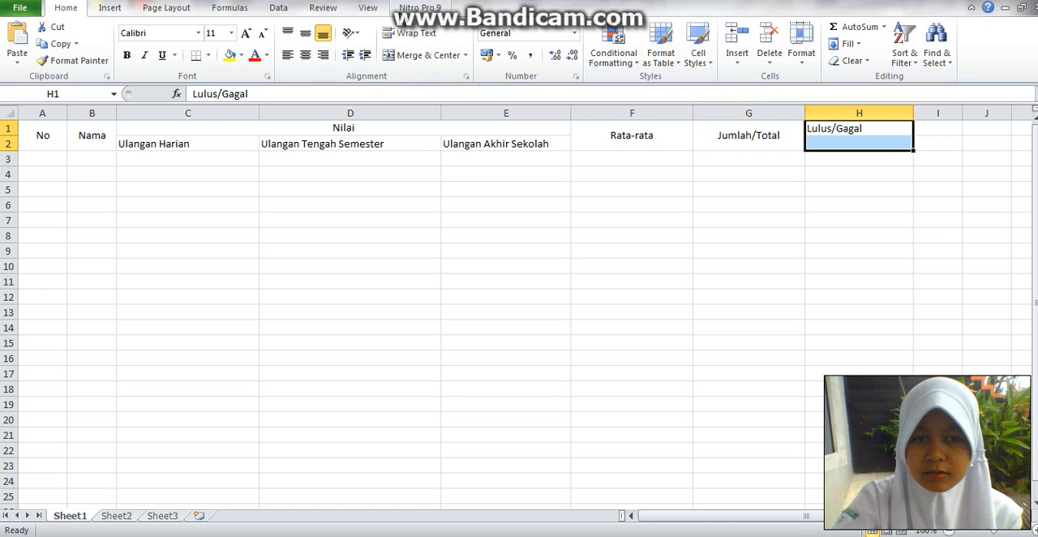
pyautogui.click(417, 56)
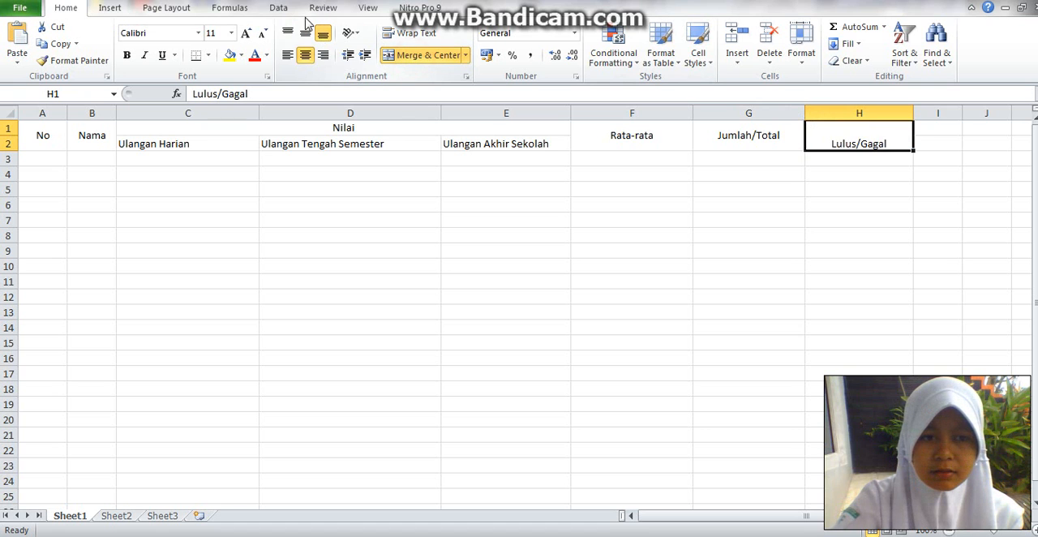
pyautogui.click(305, 33)
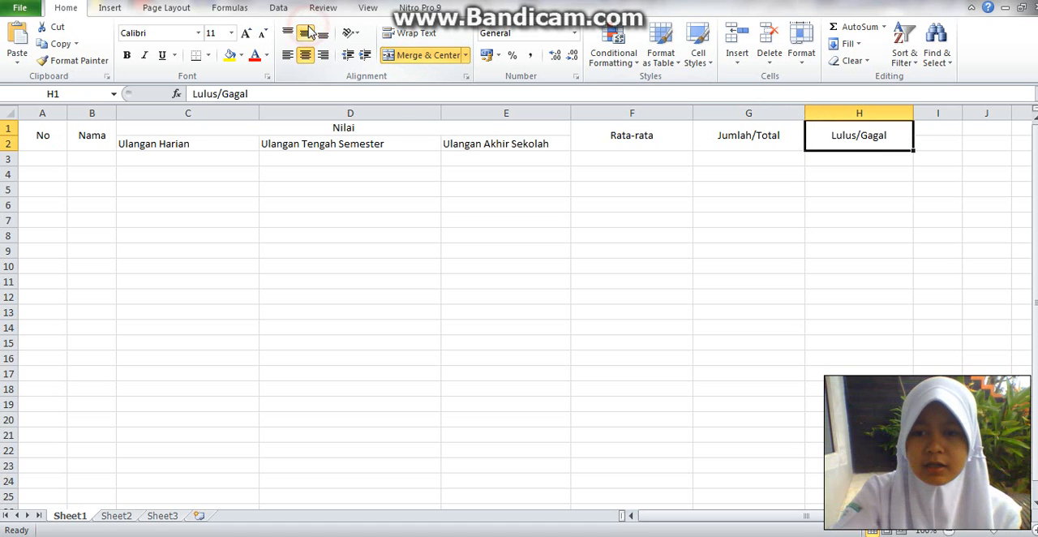
# - Enter number 1 and the first student's full name in A3 and B3, and widen column B to fit the name
pyautogui.click(52, 157)
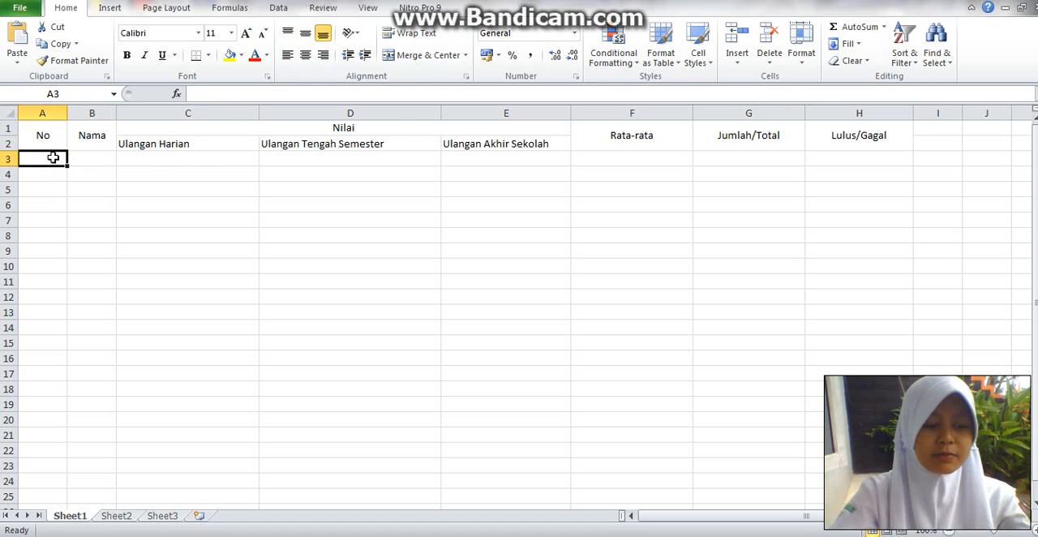
pyautogui.write('1')
pyautogui.press('Tab')
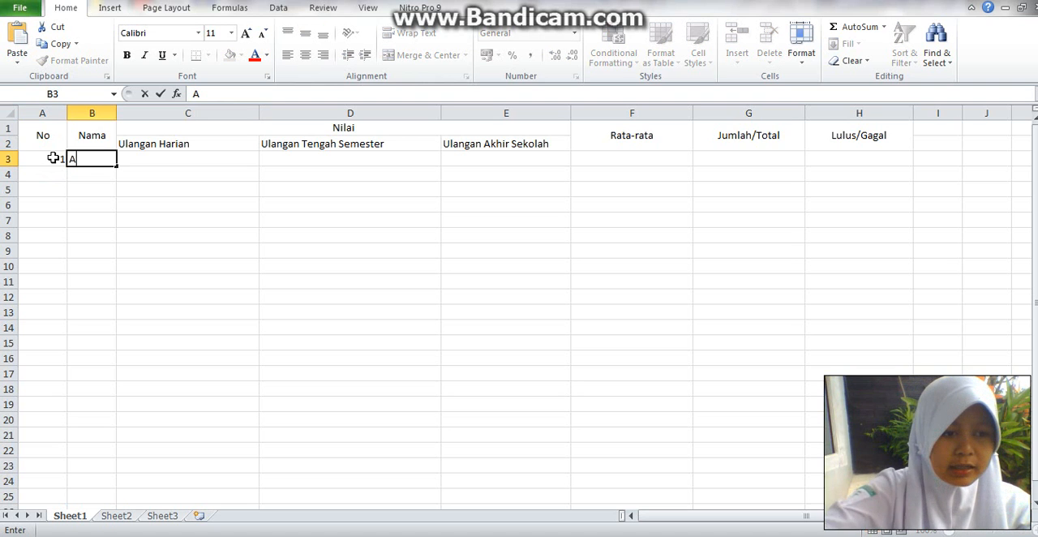
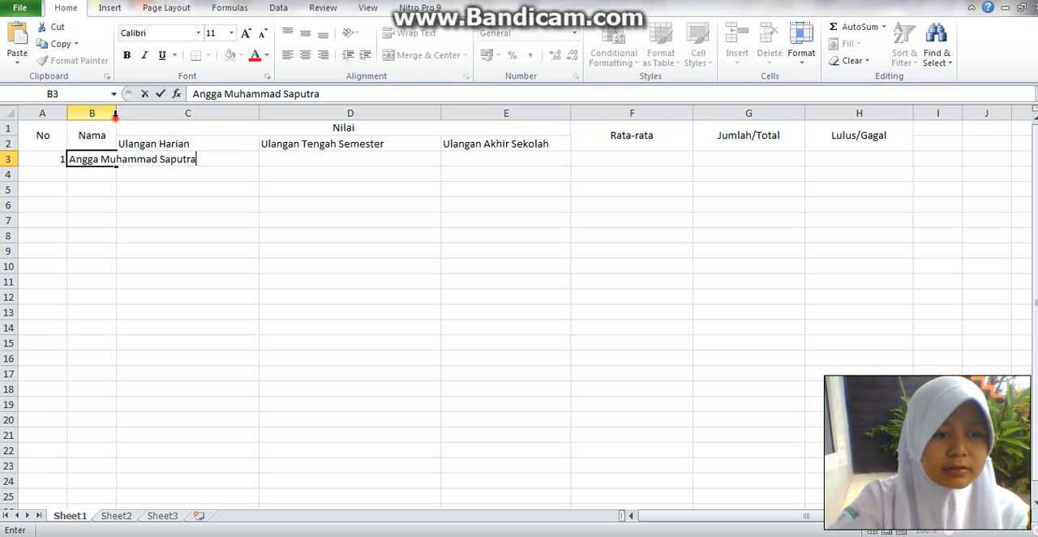
pyautogui.click(114, 113)
pyautogui.moveTo(115, 120); pyautogui.dragTo(207, 120)
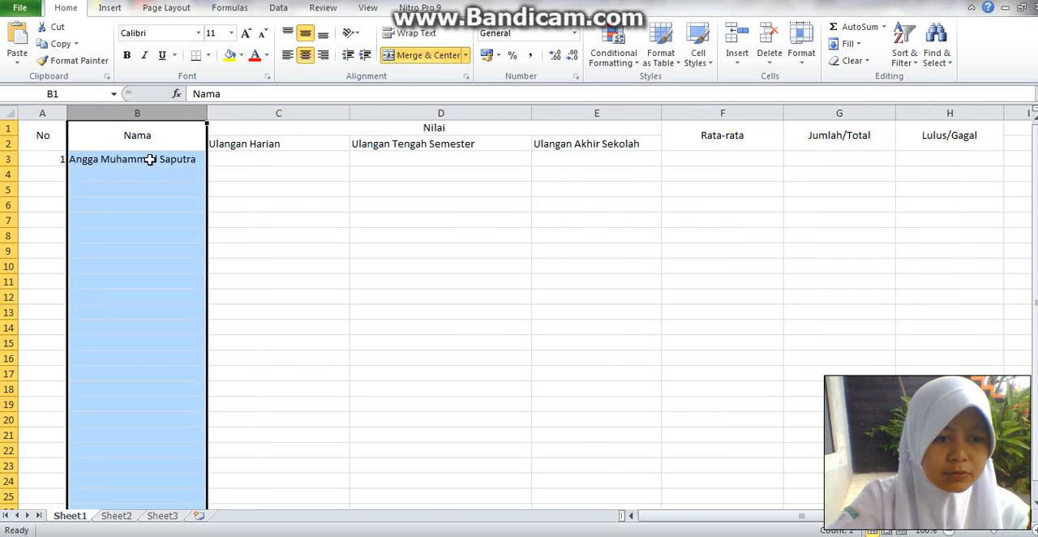
# - Enter the first student's exam scores 76, 88 and 98 in cells C3, D3 and E3
pyautogui.click(230, 159)
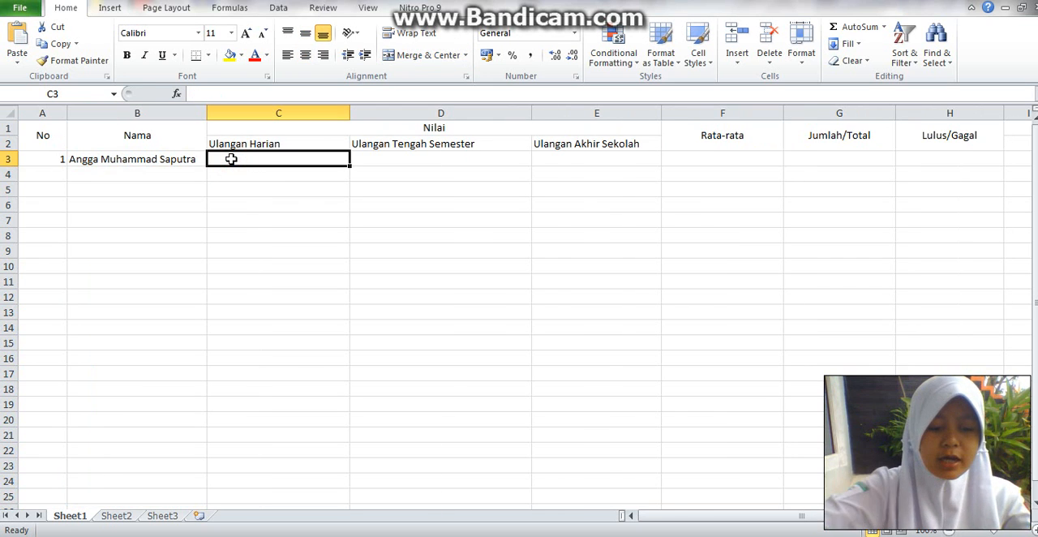
pyautogui.write('76')
pyautogui.press('Tab')
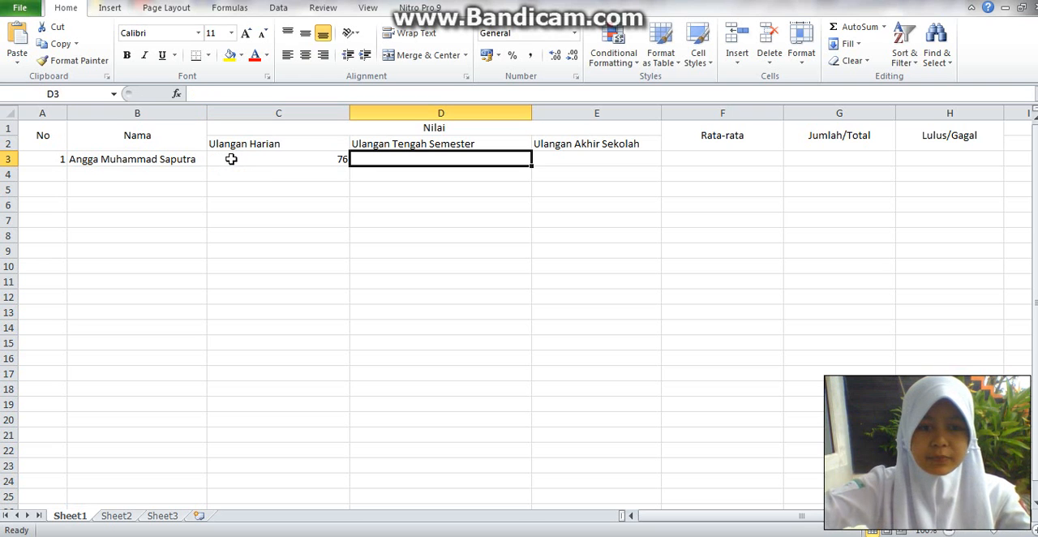
pyautogui.write('88')
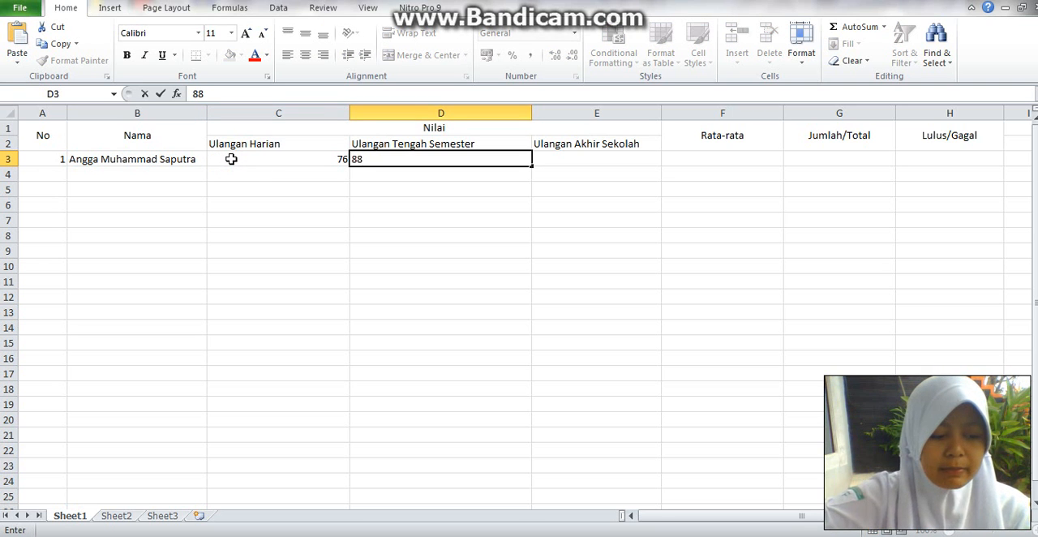
pyautogui.press('Tab')
pyautogui.write('98')
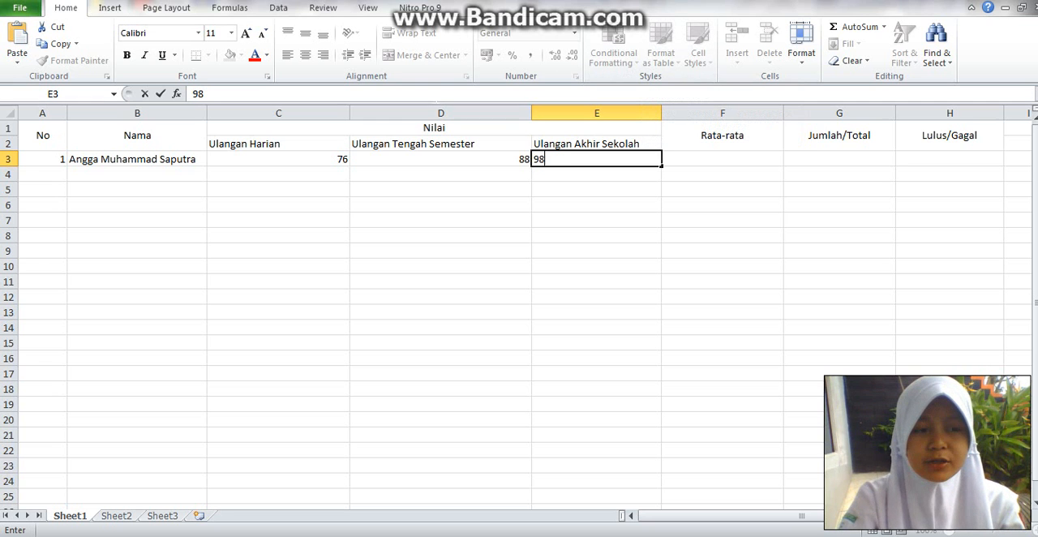
# - Enter number 2 in A4 and the second student's name in B4
pyautogui.click(57, 173)
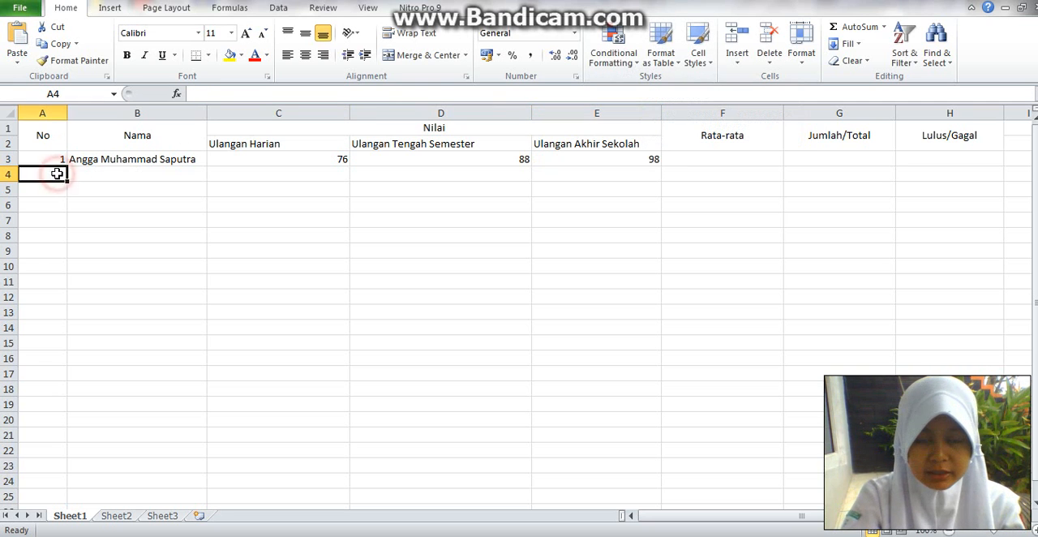
pyautogui.write('2')
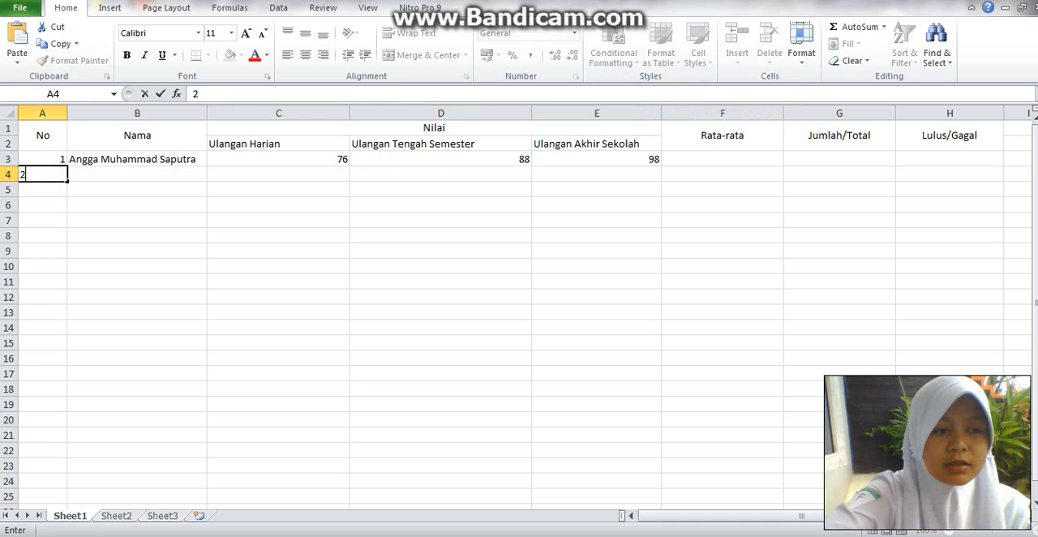
pyautogui.press('Tab')
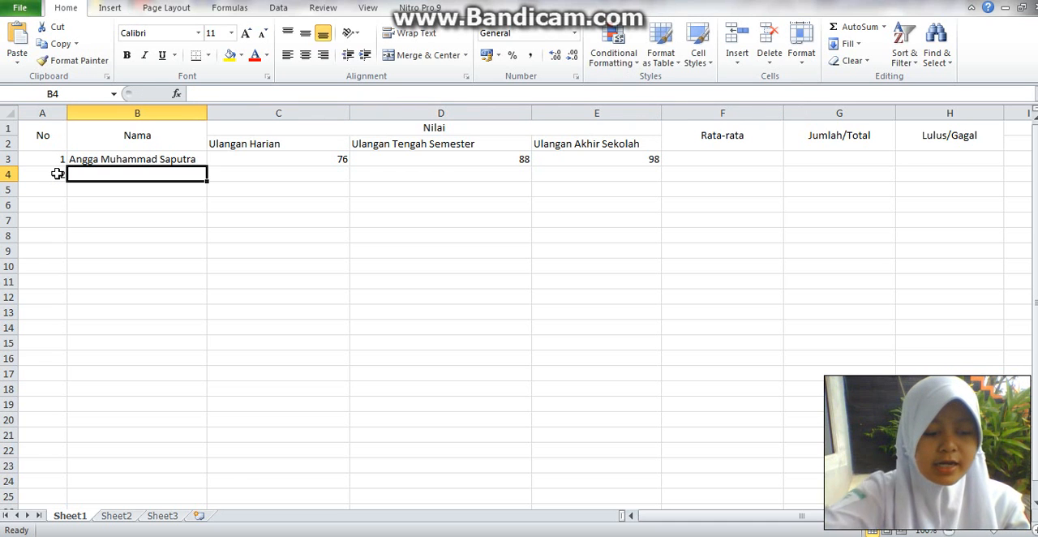
pyautogui.write('Asyfa')
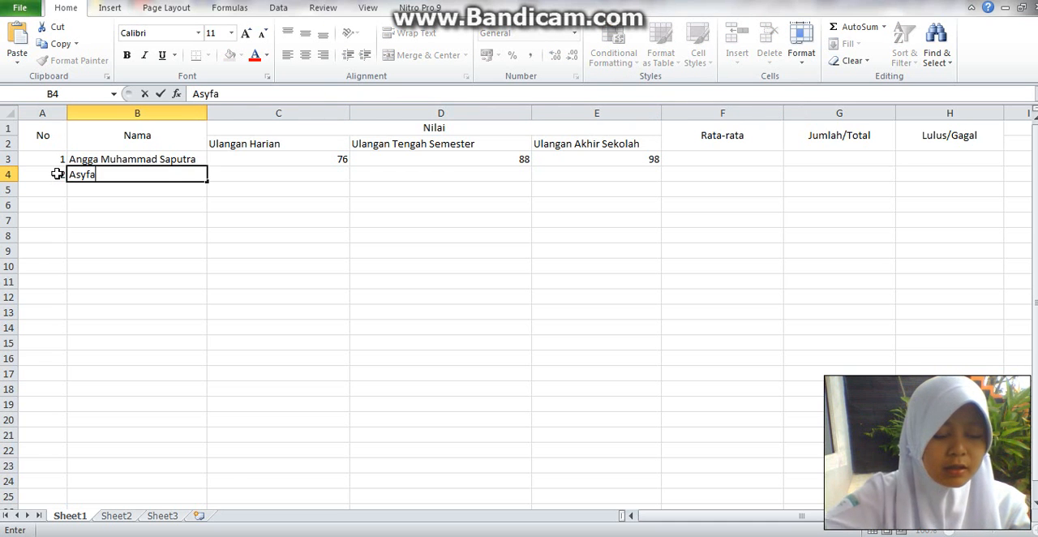
pyautogui.press('Tab')
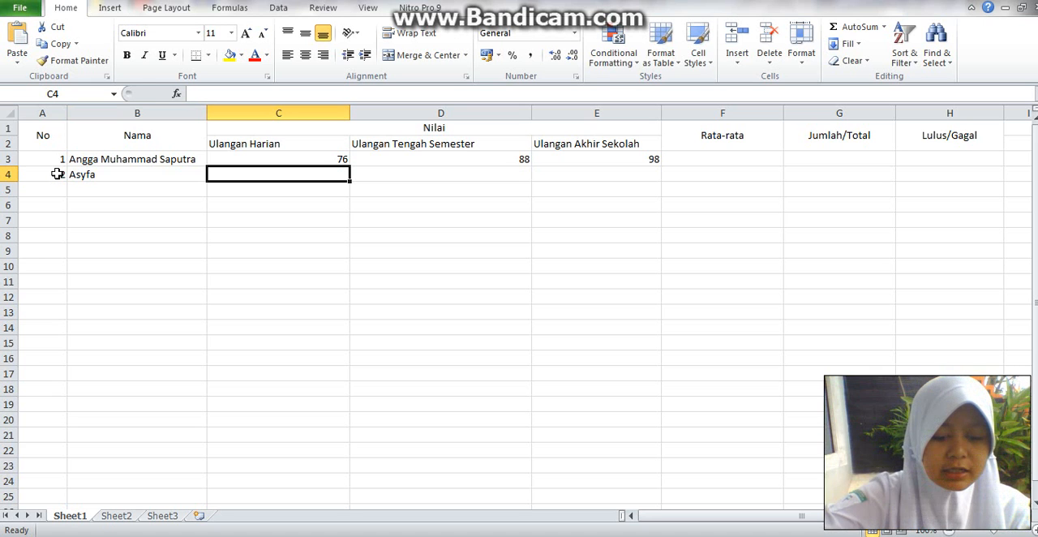
# - Enter the second student's exam scores 88, 87 and 85 in cells C4, D4 and E4
pyautogui.write('88')
pyautogui.press('Tab')
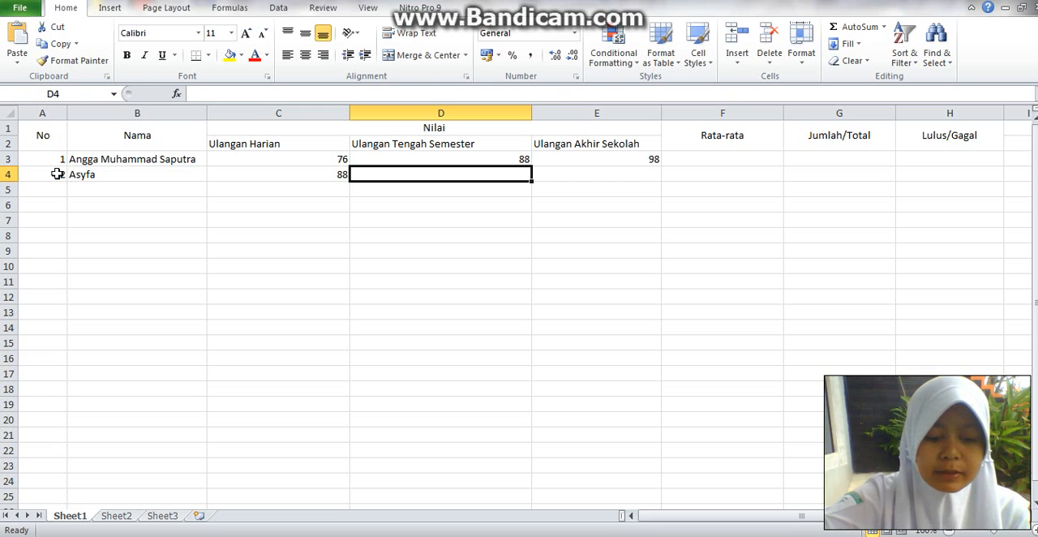
pyautogui.write('87')
pyautogui.press('Tab')
pyautogui.write('85')
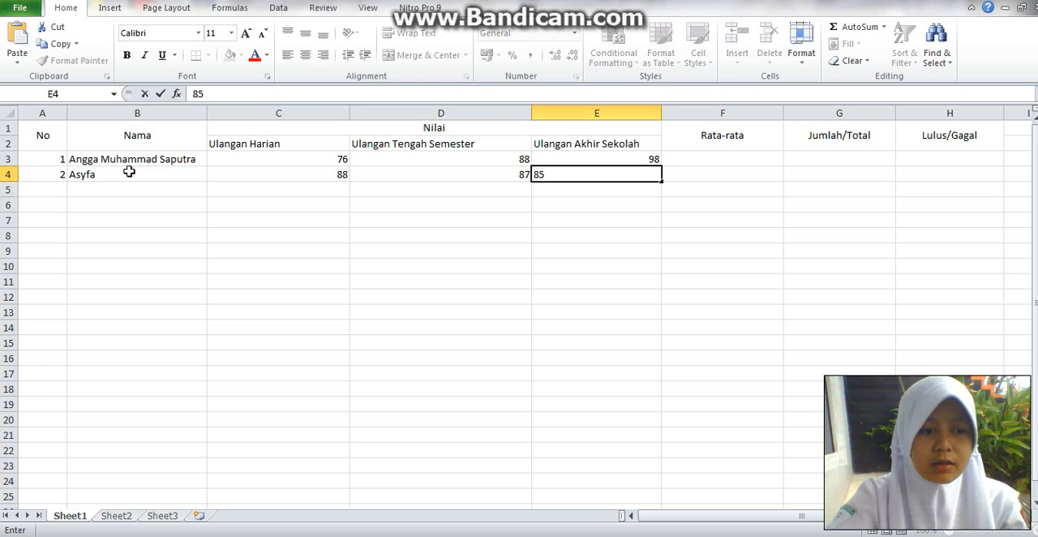
# - Enter number 3 in A5 and the third student's full name, with initial capitals, in B5
pyautogui.click(60, 188)
pyautogui.write('3')
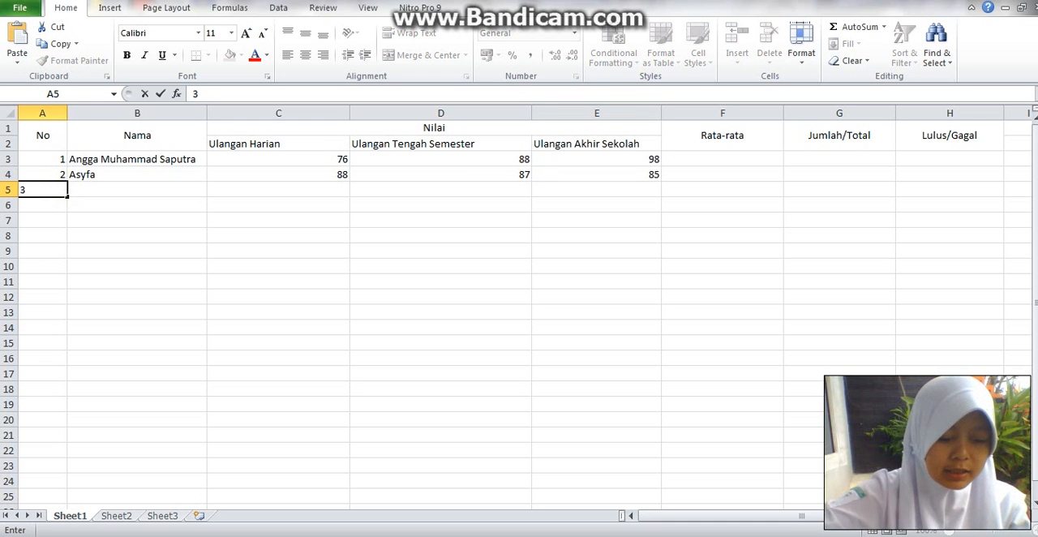
pyautogui.press('Tab')
pyautogui.press('Tab')
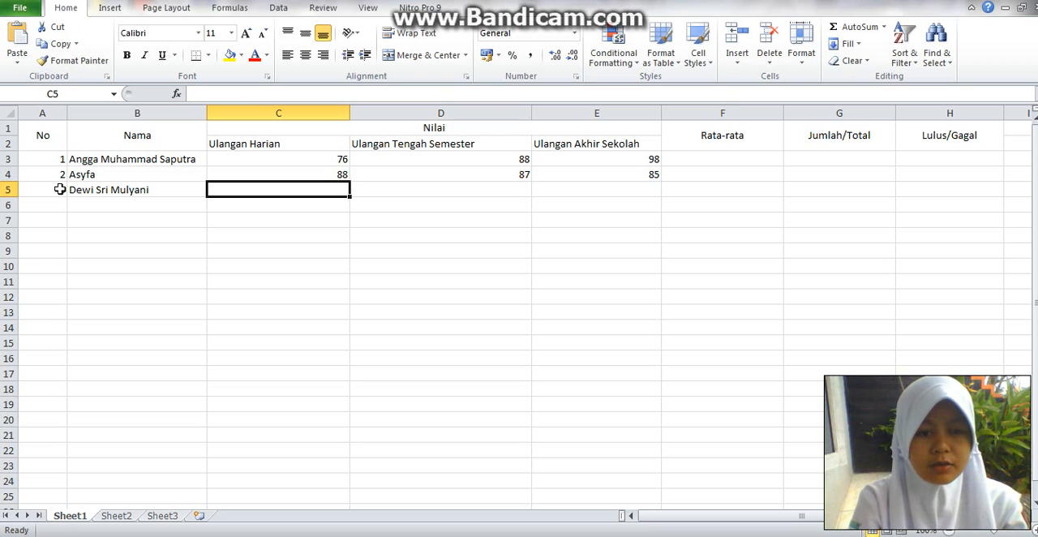
# - Enter the third student's exam scores 98, 87 and 95 in cells C5, D5 and E5
pyautogui.write('98')
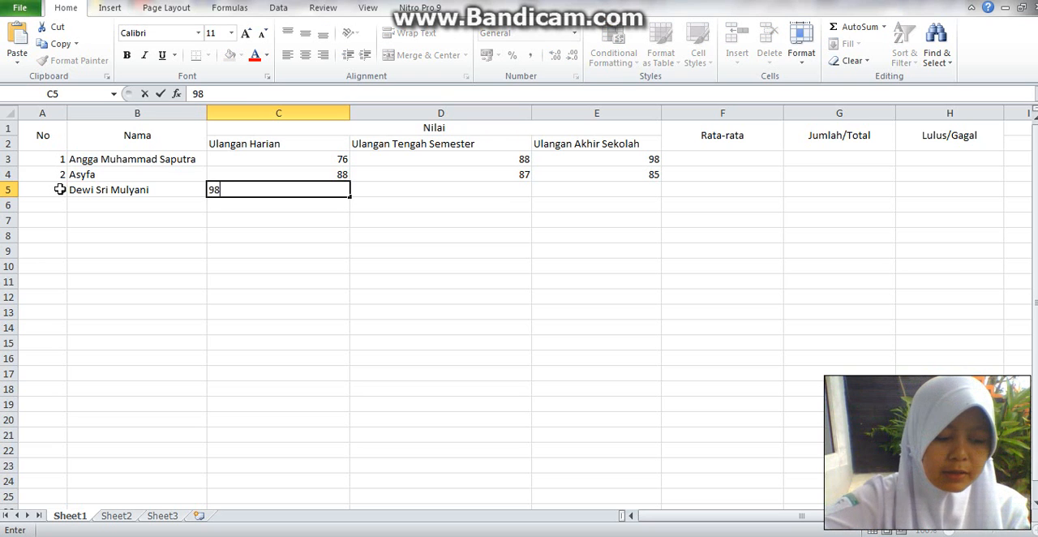
pyautogui.press('Tab')
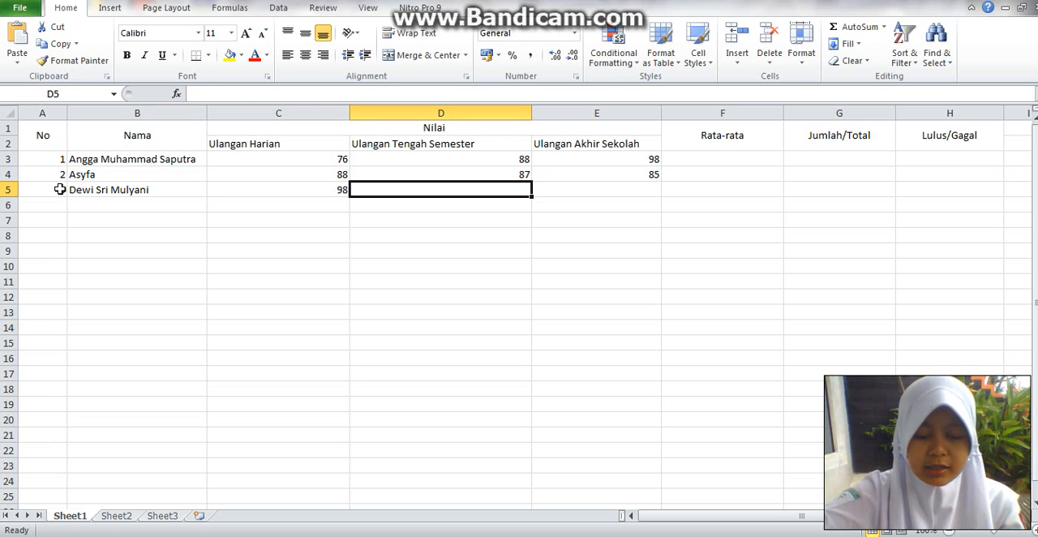
pyautogui.write('87')
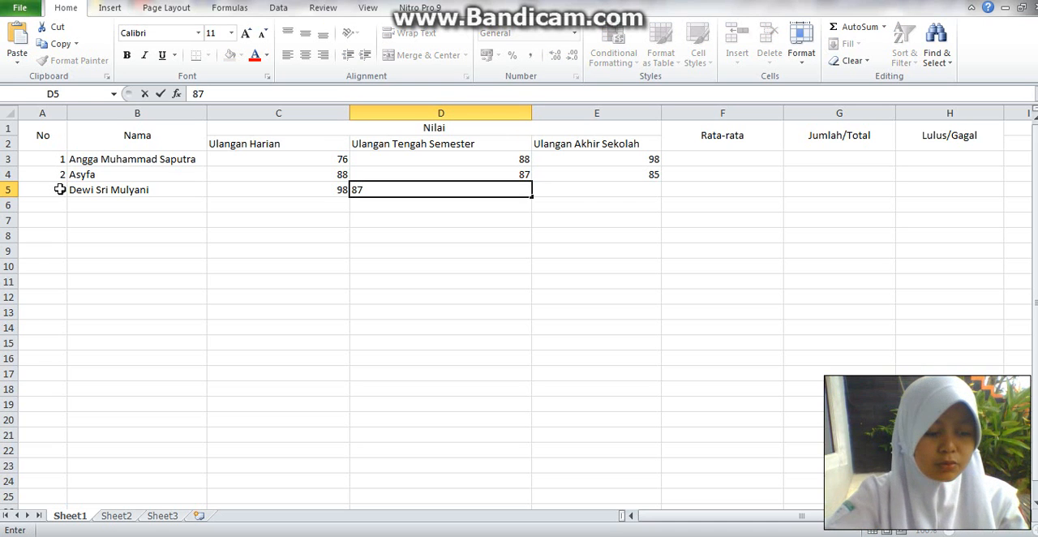
pyautogui.press('Tab')
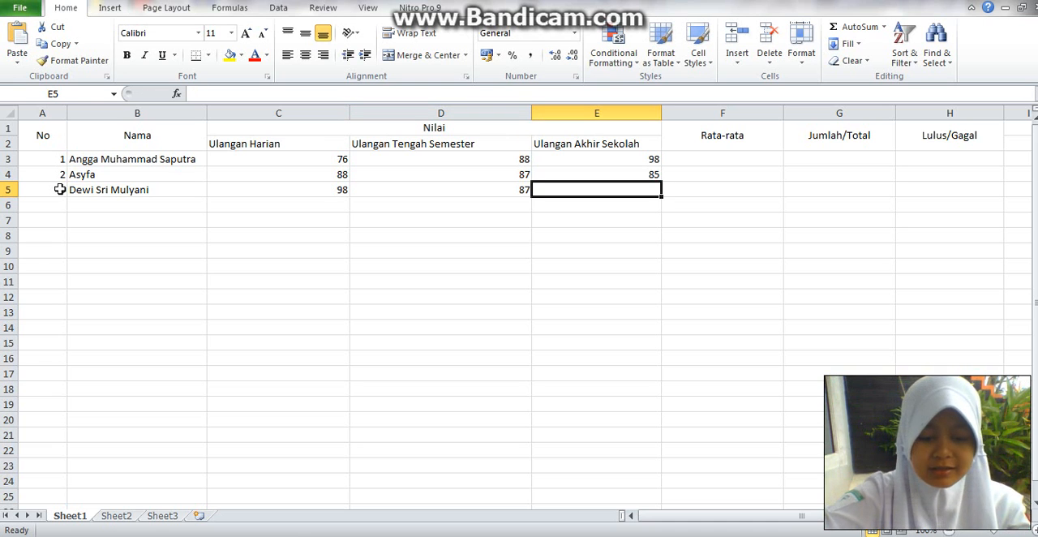
pyautogui.write('95')
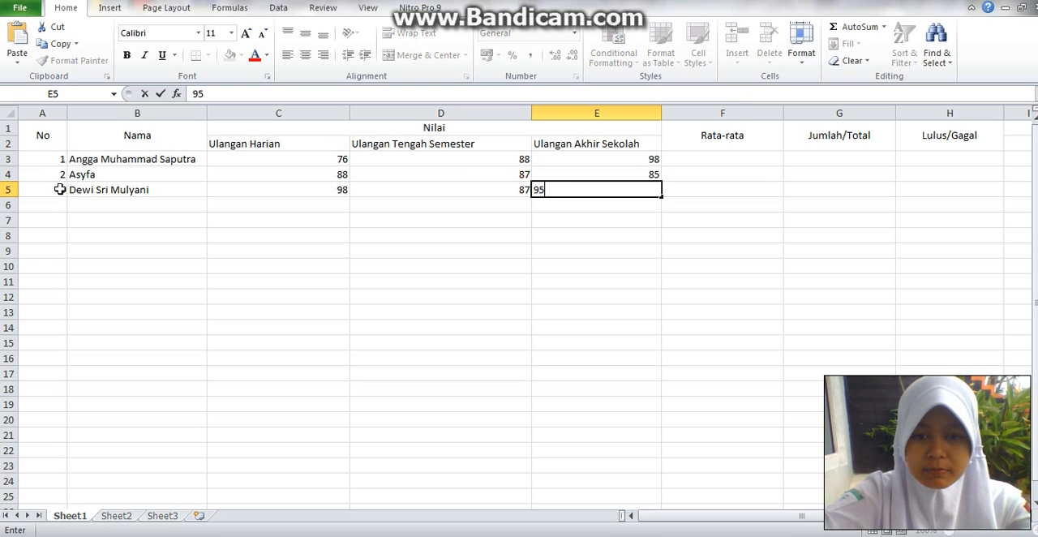
pyautogui.click(55, 206)
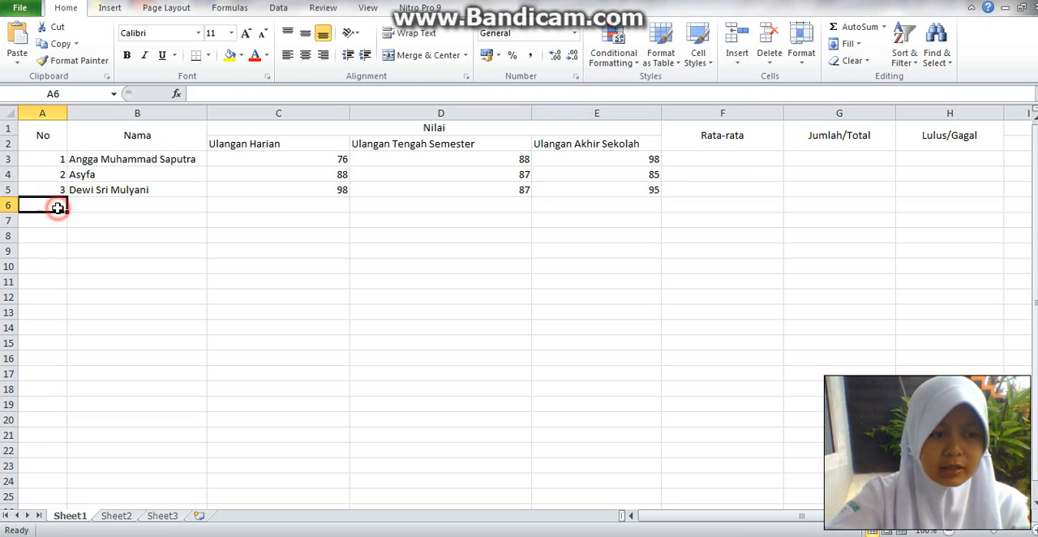
# - Enter number 4 in A6 and the fourth student's full name, with initial capitals, in B6
pyautogui.write('4')
pyautogui.press('Tab')
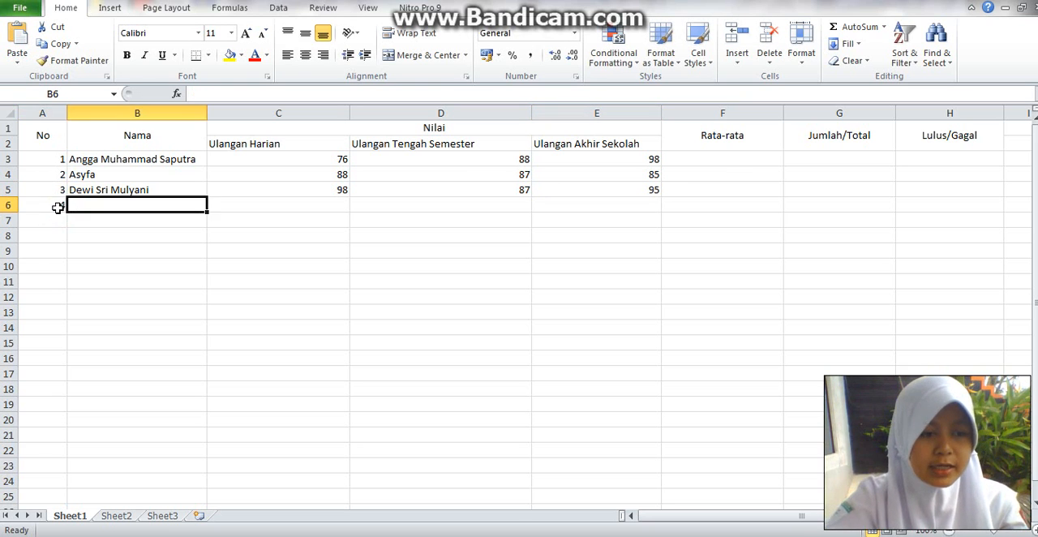
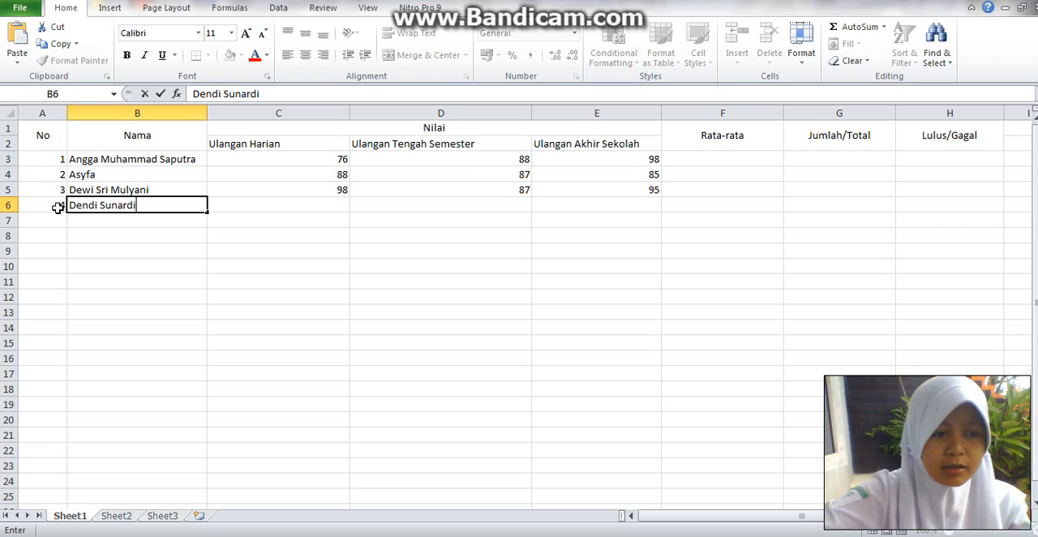
pyautogui.press('Tab')
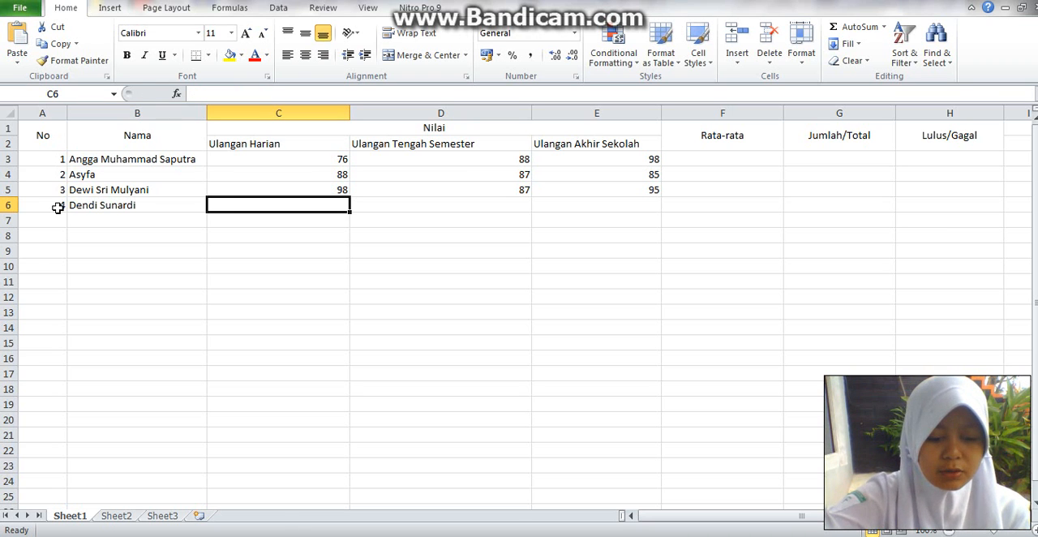
# - Enter the fourth student's exam scores 79, 89 and 79 in cells C6, D6 and E6
pyautogui.write('79')
pyautogui.press('Tab')
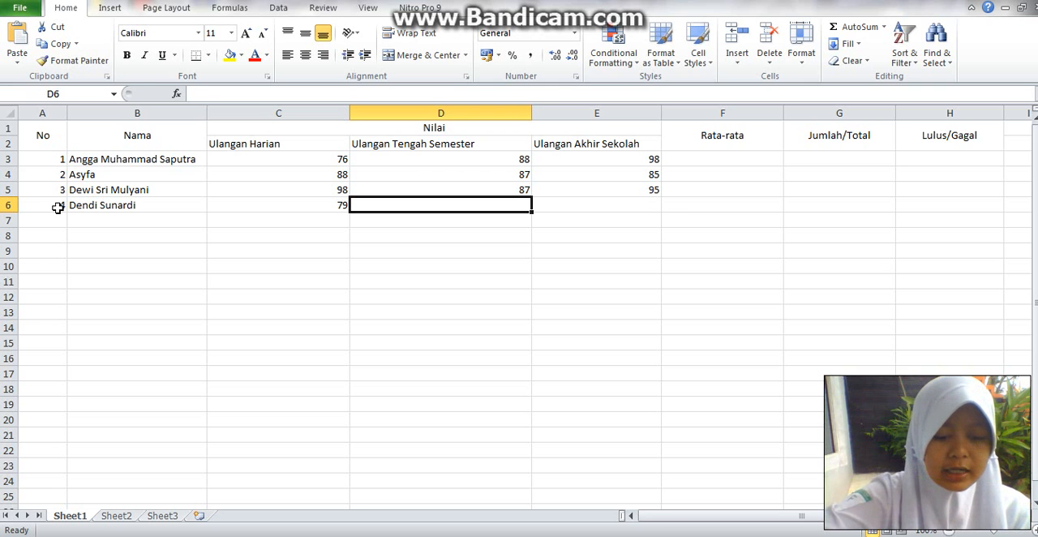
pyautogui.write('89')
pyautogui.press('Tab')
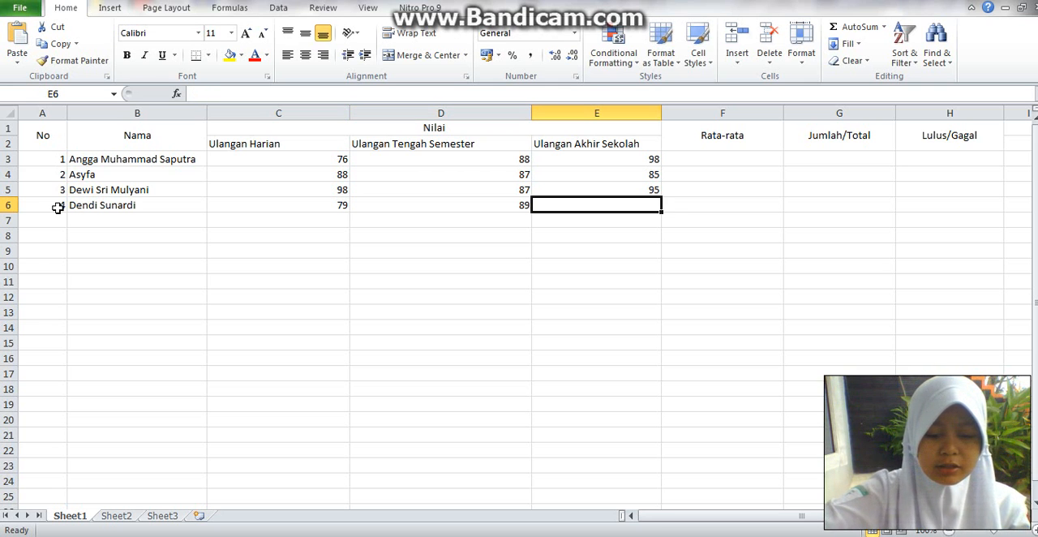
pyautogui.write('79')
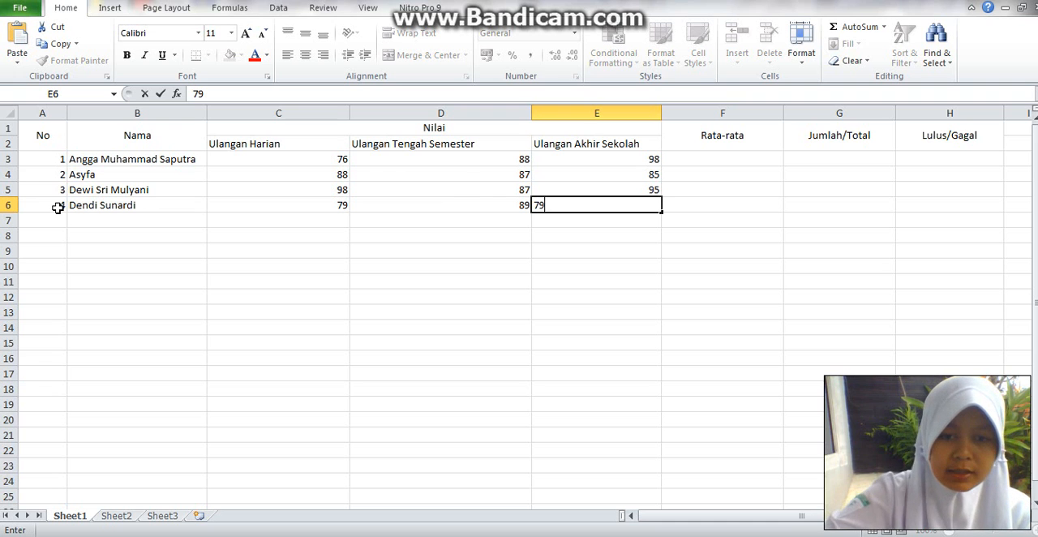
pyautogui.click(58, 222)
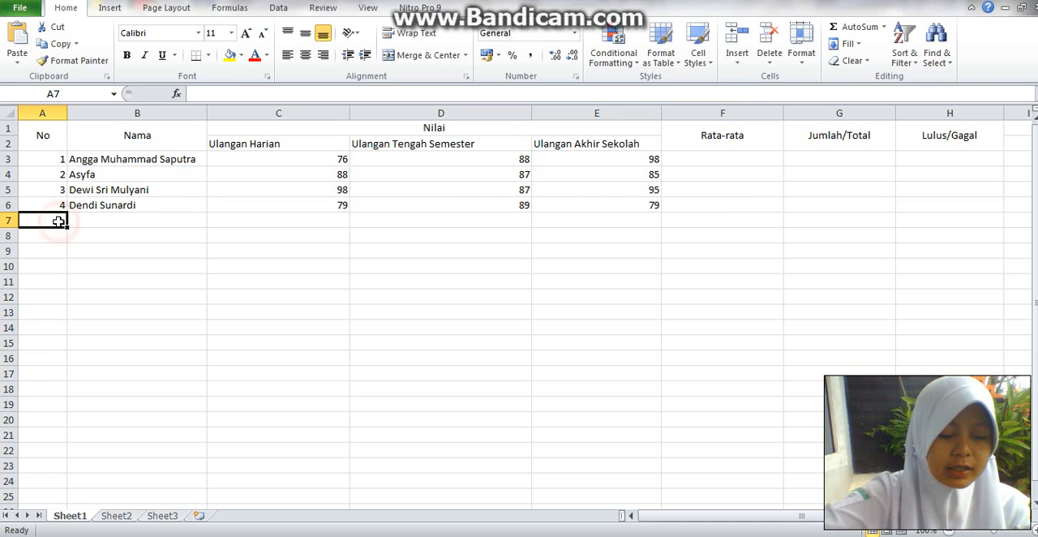
# - Enter number 5 in A7 and the fifth student's full name, with initial capitals, in B7
pyautogui.write('5')
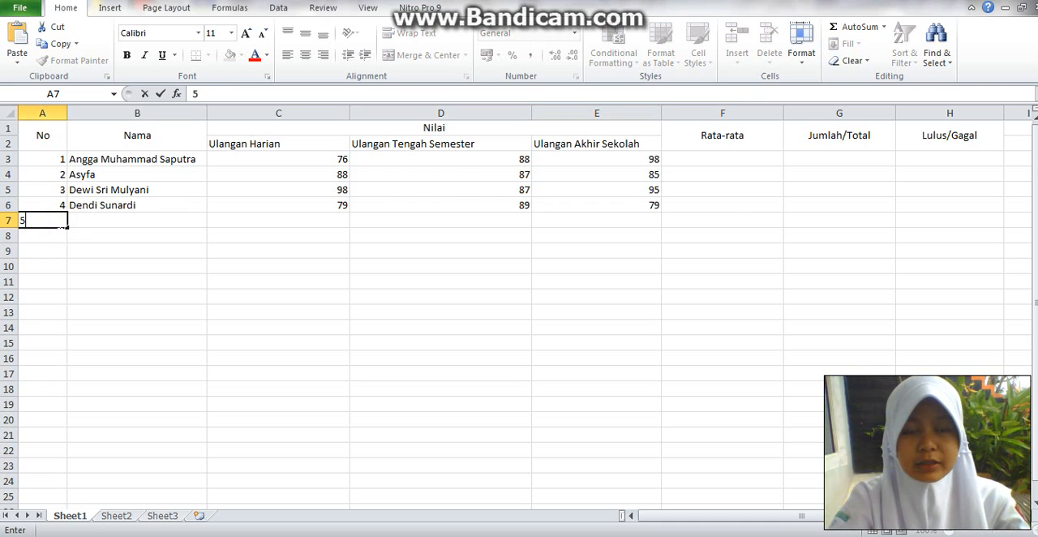
pyautogui.press('Tab')
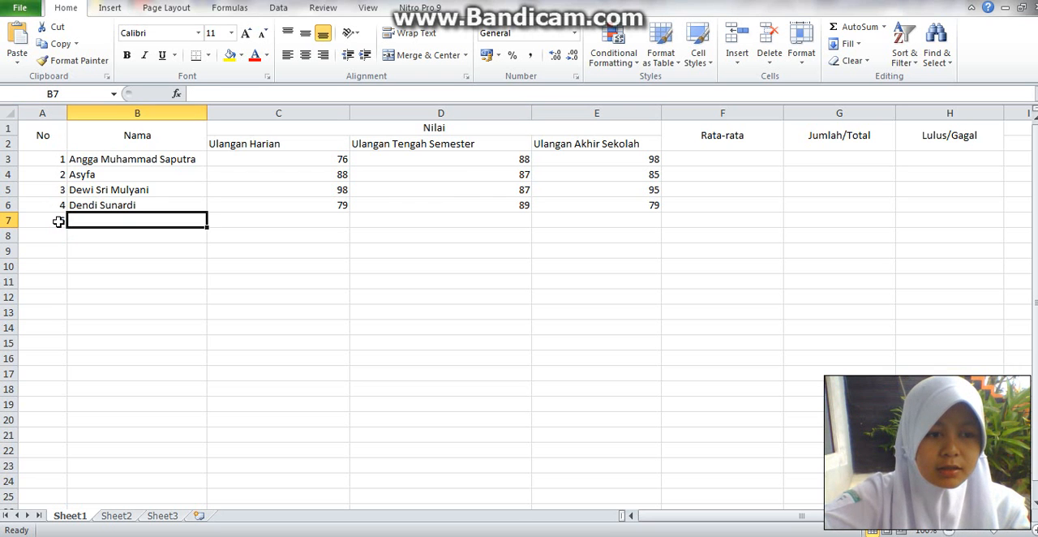
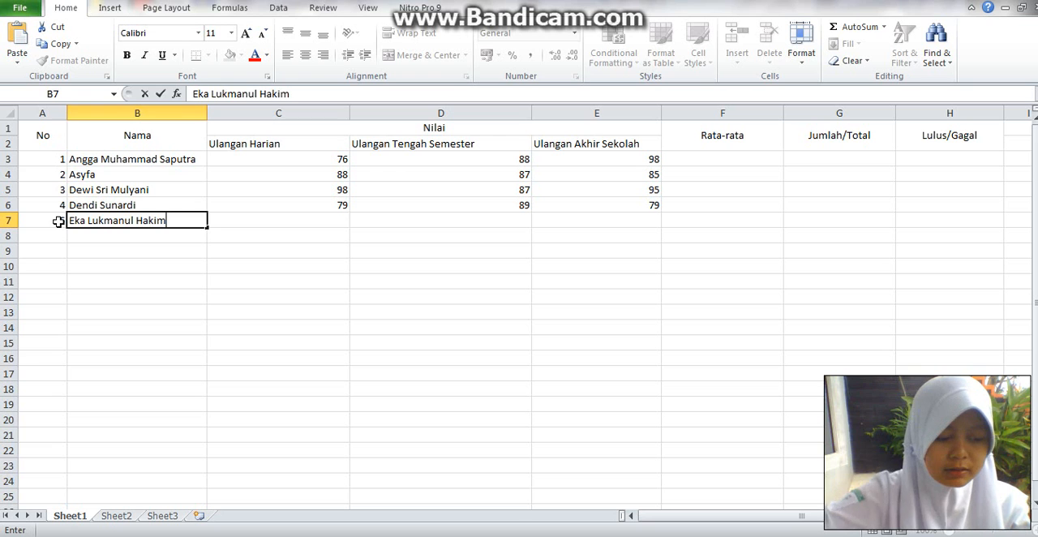
pyautogui.press('Tab')
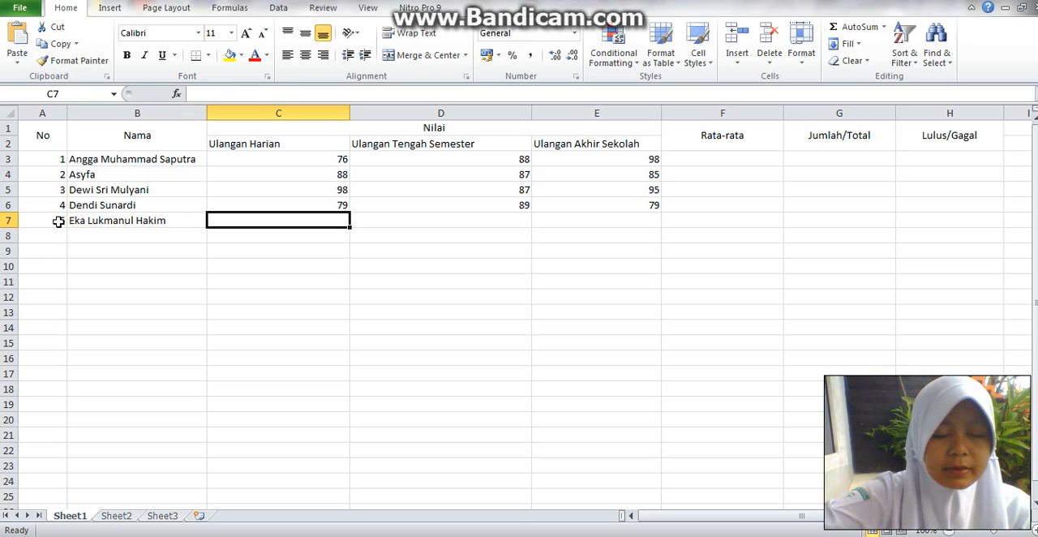
# - Enter the fifth student's exam scores 88, 86 and 79 in cells C7, D7 and E7
pyautogui.write('88')
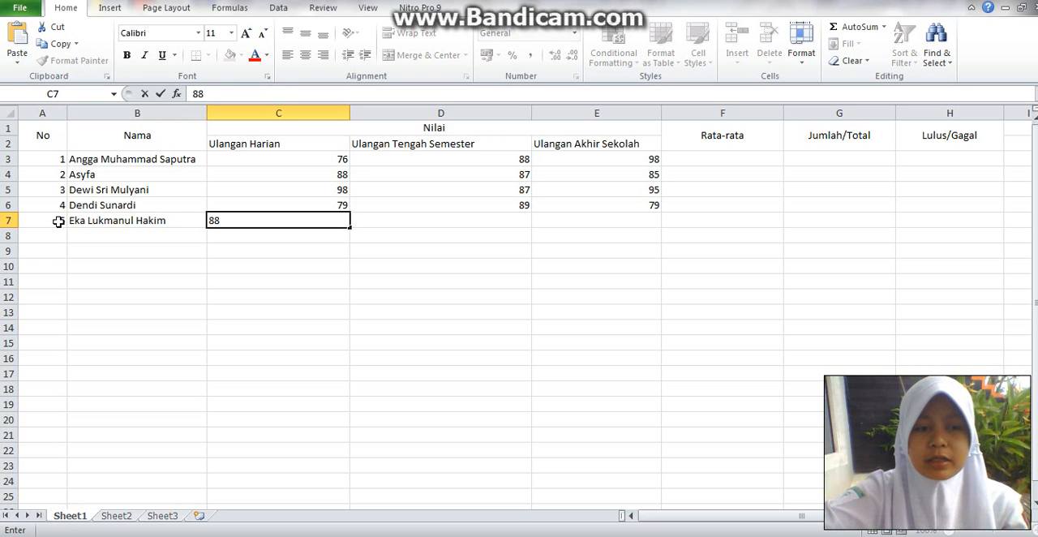
pyautogui.press('Tab')
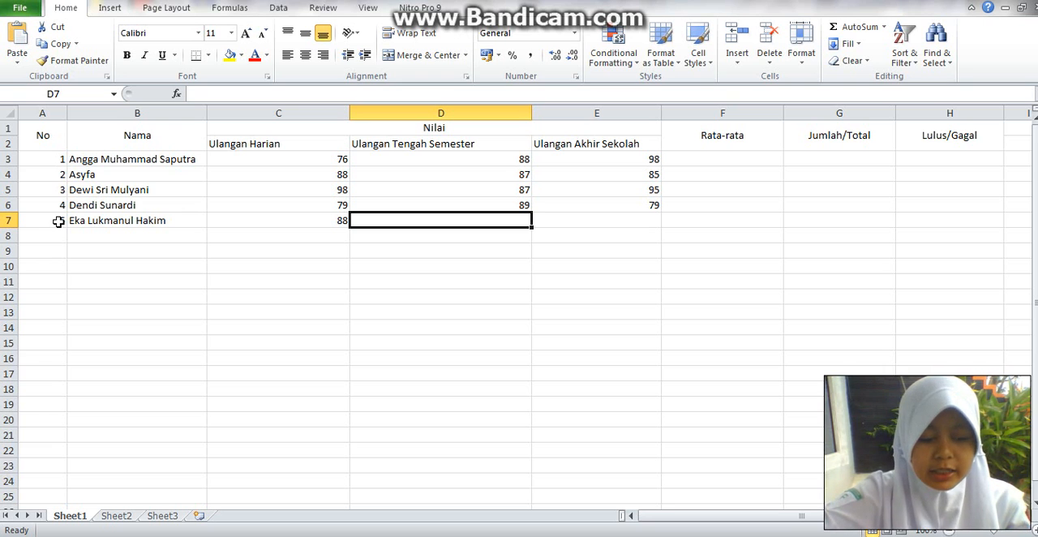
pyautogui.write('8')
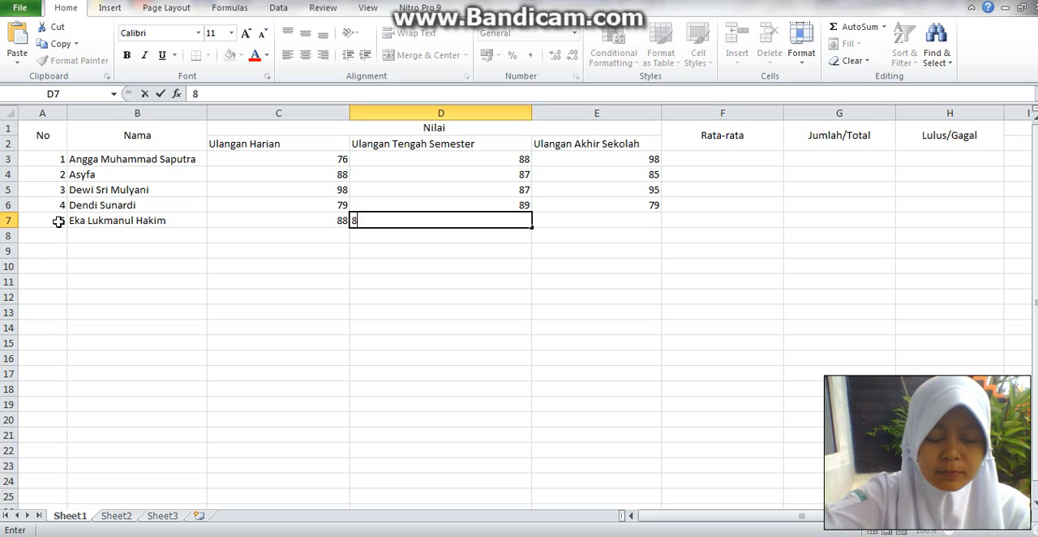
pyautogui.write('6')
pyautogui.press('Tab')
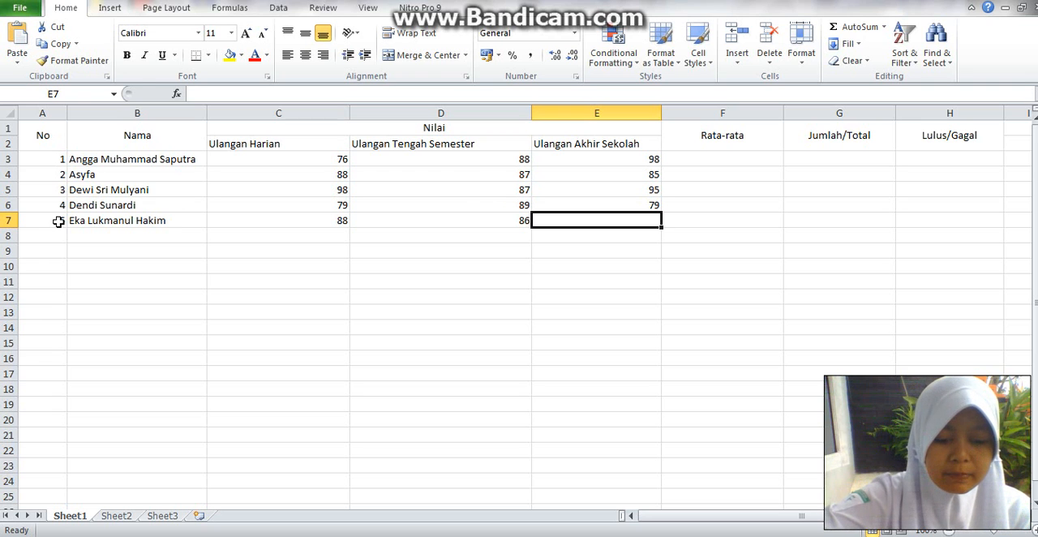
pyautogui.write('79')
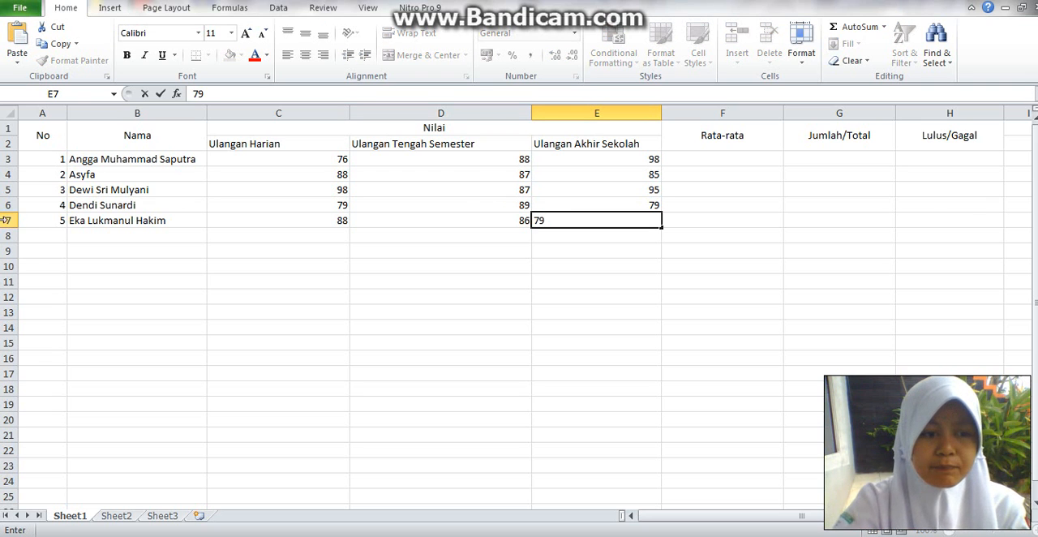
pyautogui.click(105, 279)
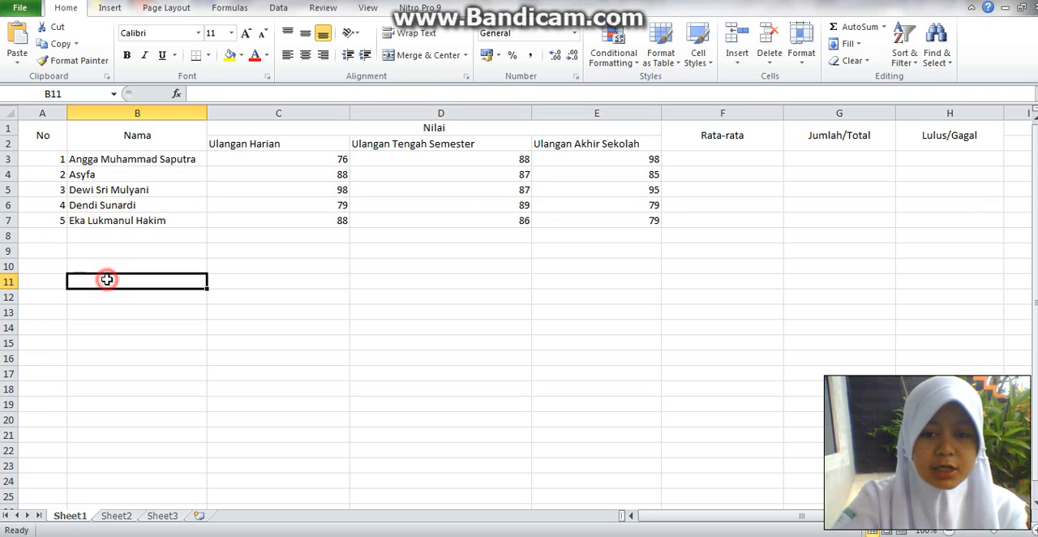
# - Calculate the first student's average in F3 under Rata-rata with the formula =average(c3:e3)
pyautogui.click(686, 160)
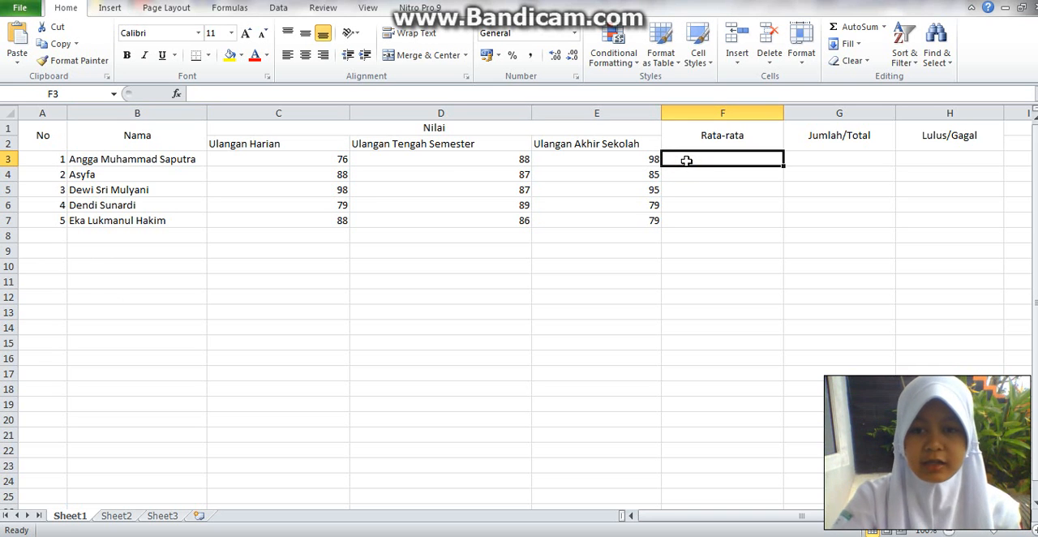
pyautogui.click(686, 161)
pyautogui.write('=')
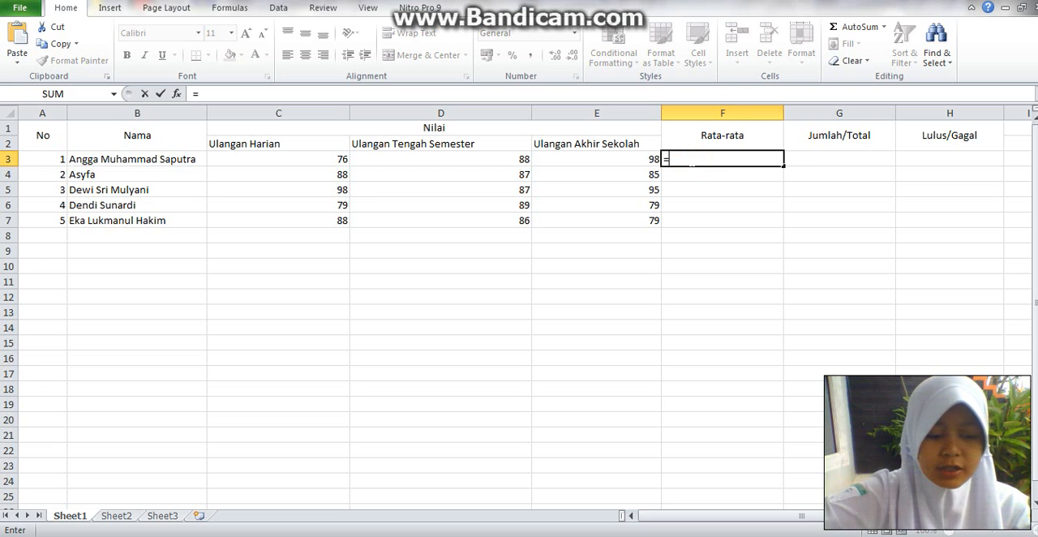
pyautogui.write('average(')
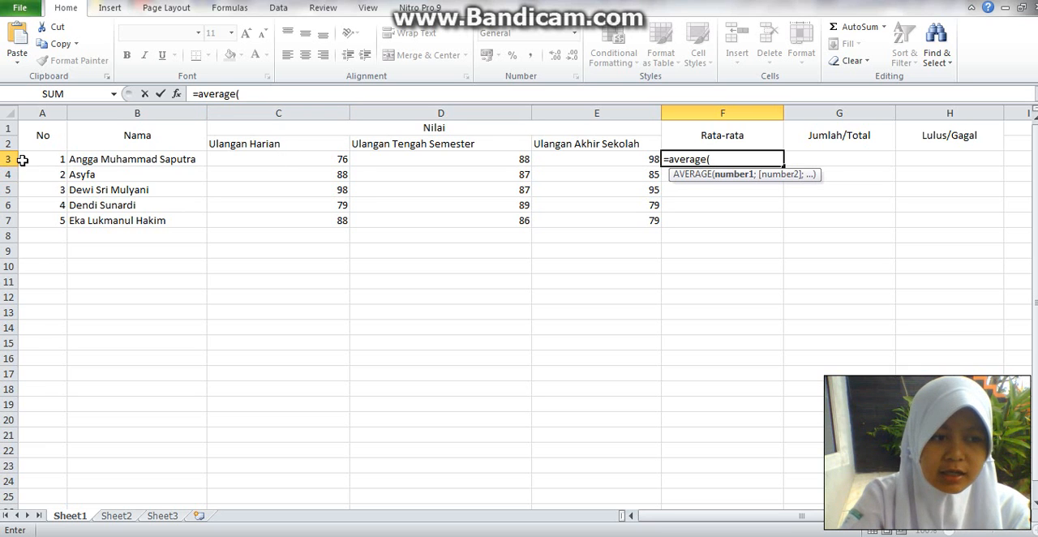
pyautogui.write('c3')
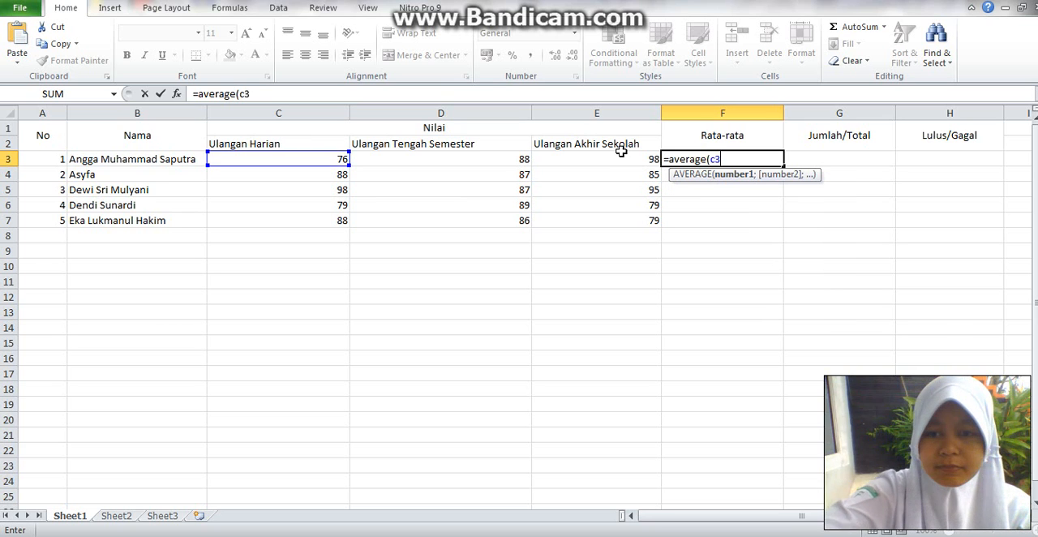
pyautogui.write(':')
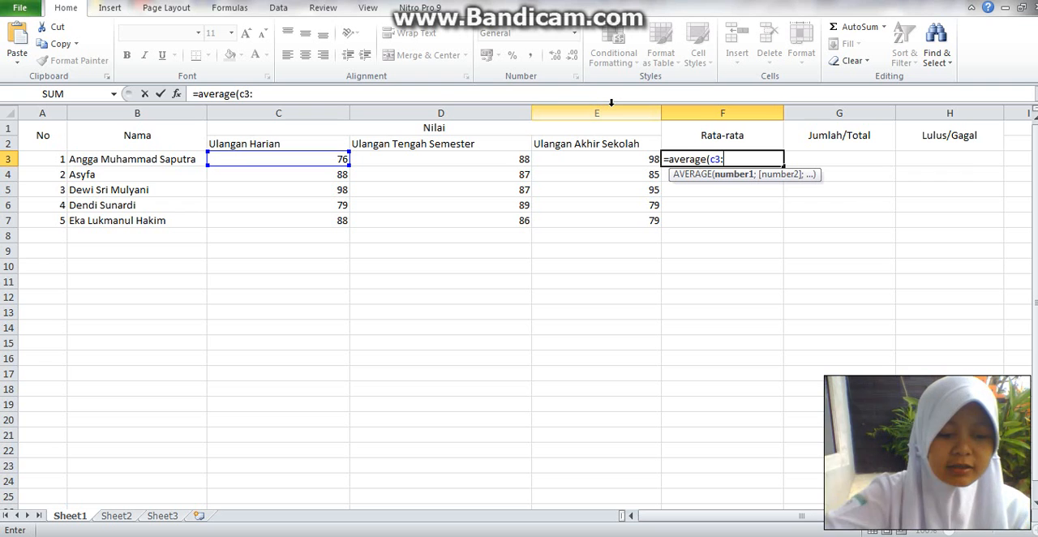
pyautogui.write('e3')
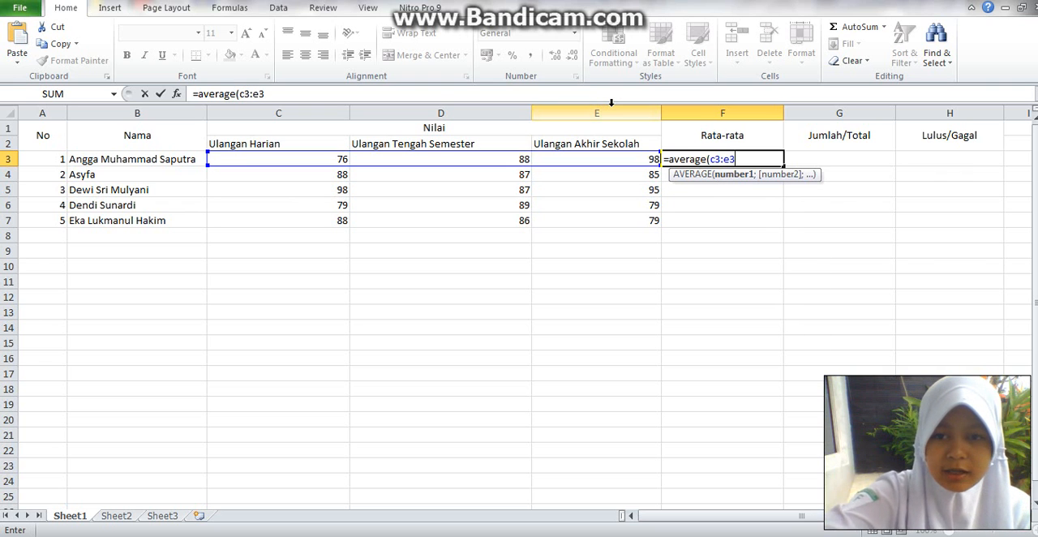
pyautogui.write(')')
pyautogui.press('Return')
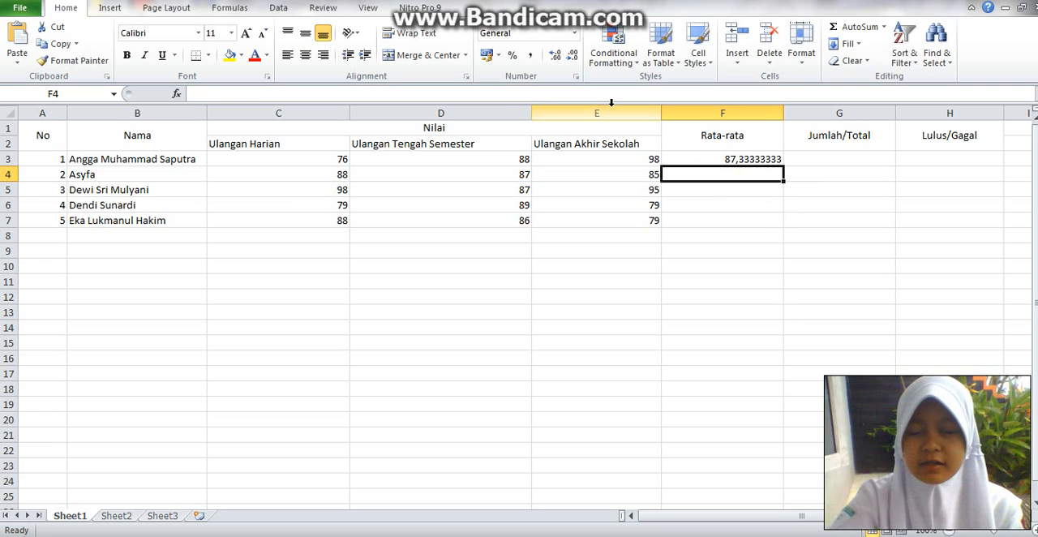
# - Copy the average formula from F3 down through F7 for the remaining students
pyautogui.click(735, 159)
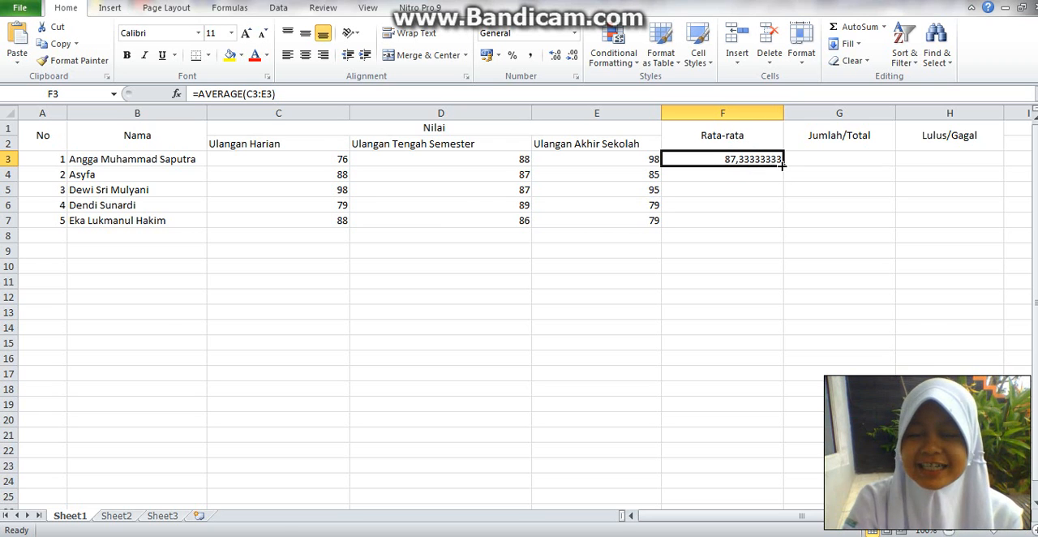
pyautogui.moveTo(782, 165); pyautogui.dragTo(785, 235)
pyautogui.click(731, 253)
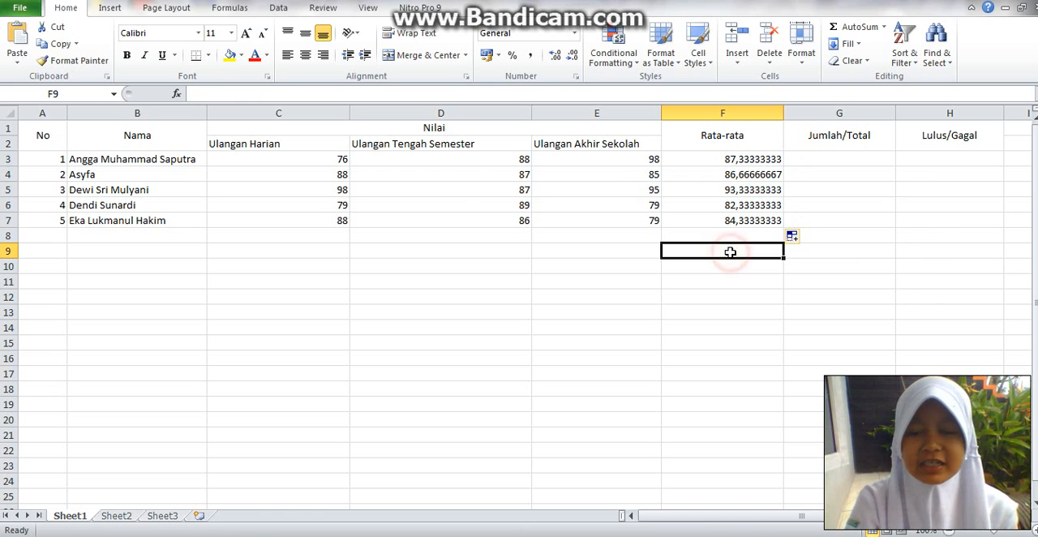
# - Calculate the first student's total in G3 with =sum(c3:e3) and copy the formula down through G7
pyautogui.click(807, 158)
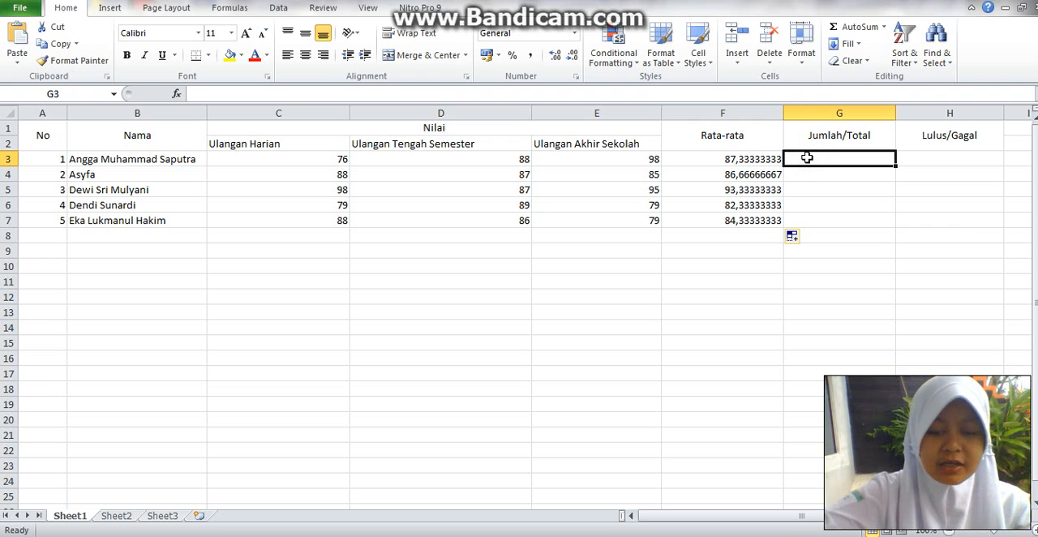
pyautogui.write('=')
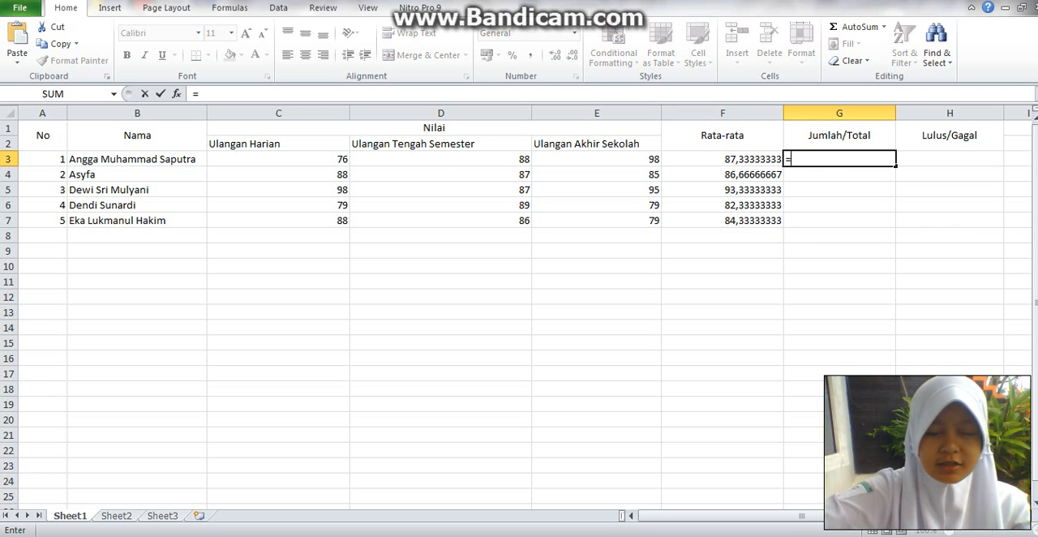
pyautogui.write('sum(')
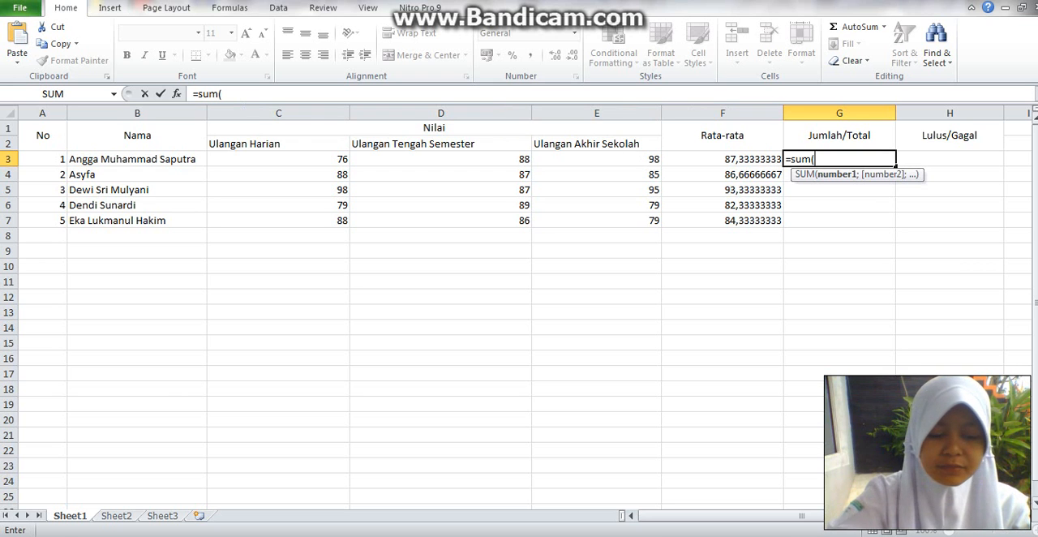
pyautogui.write('c3')
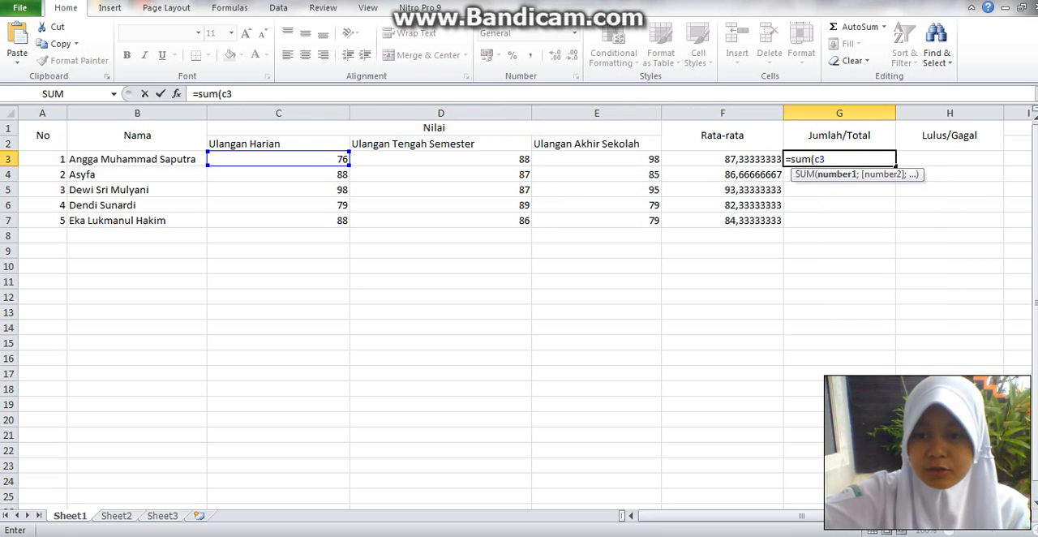
pyautogui.write(':')
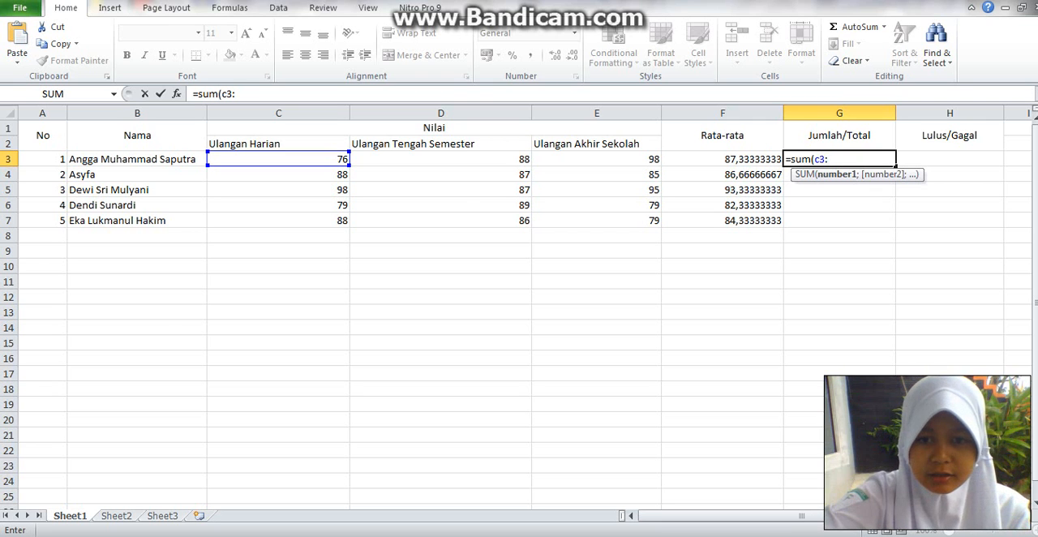
pyautogui.write('e3')
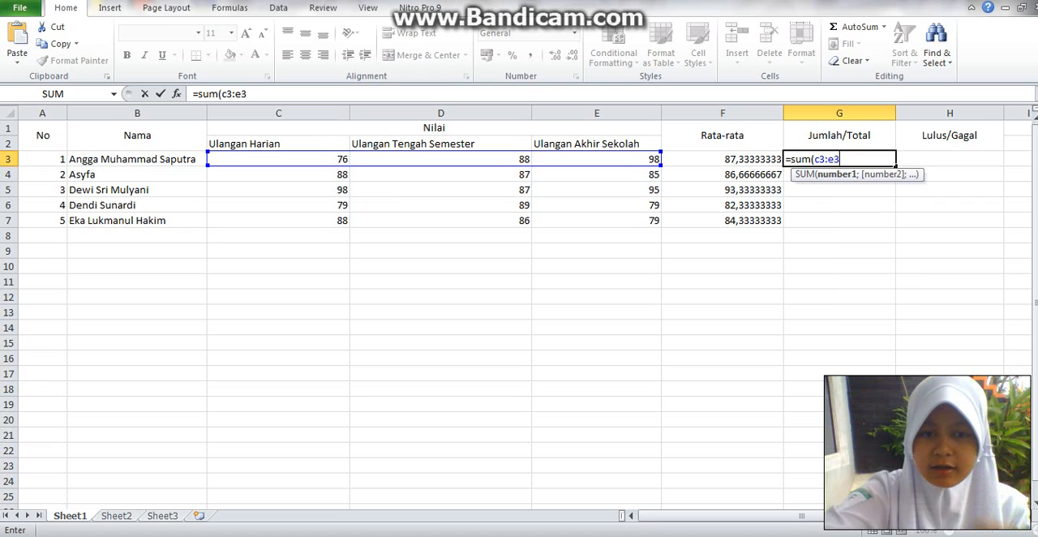
pyautogui.write(')')
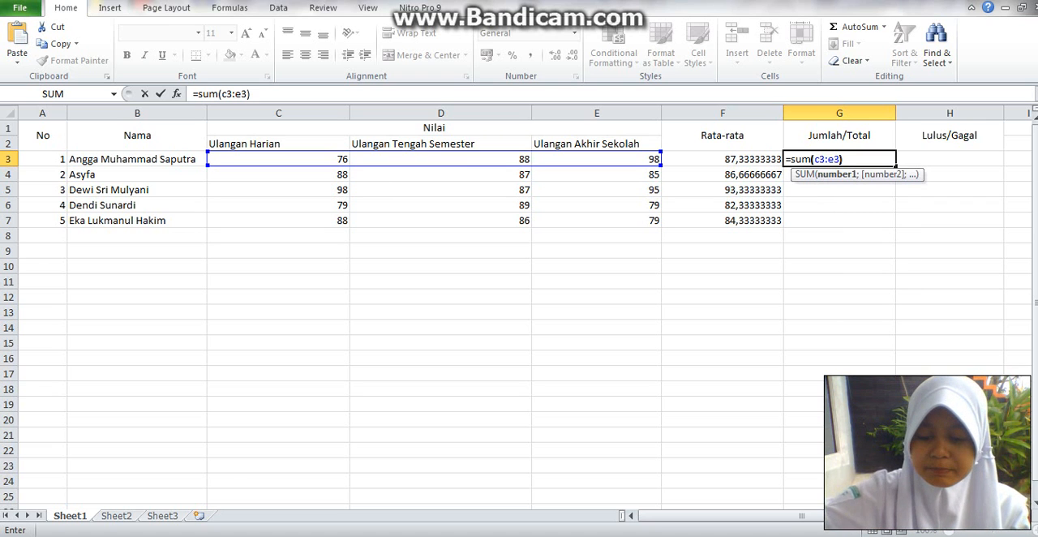
pyautogui.press('Return')
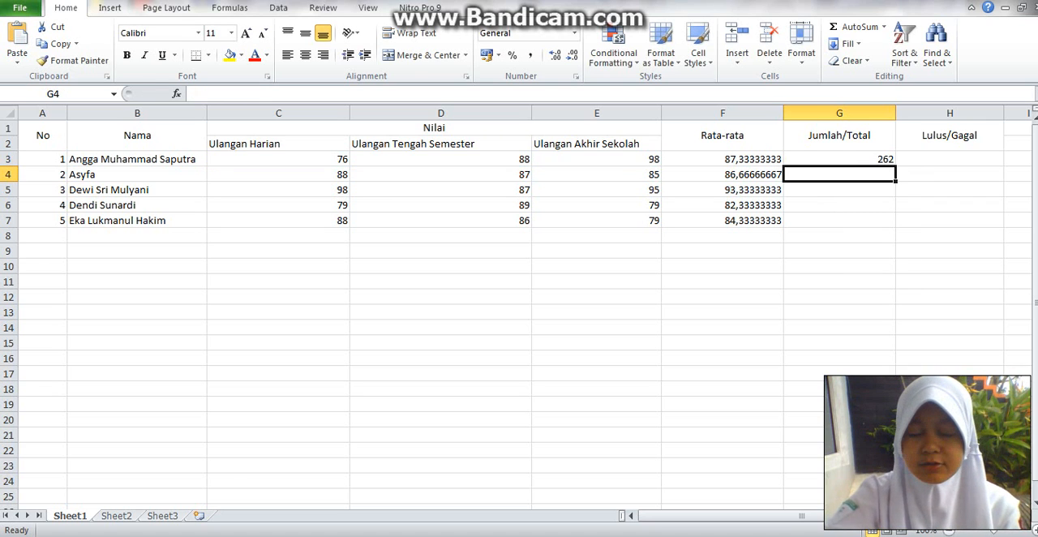
pyautogui.click(887, 162)
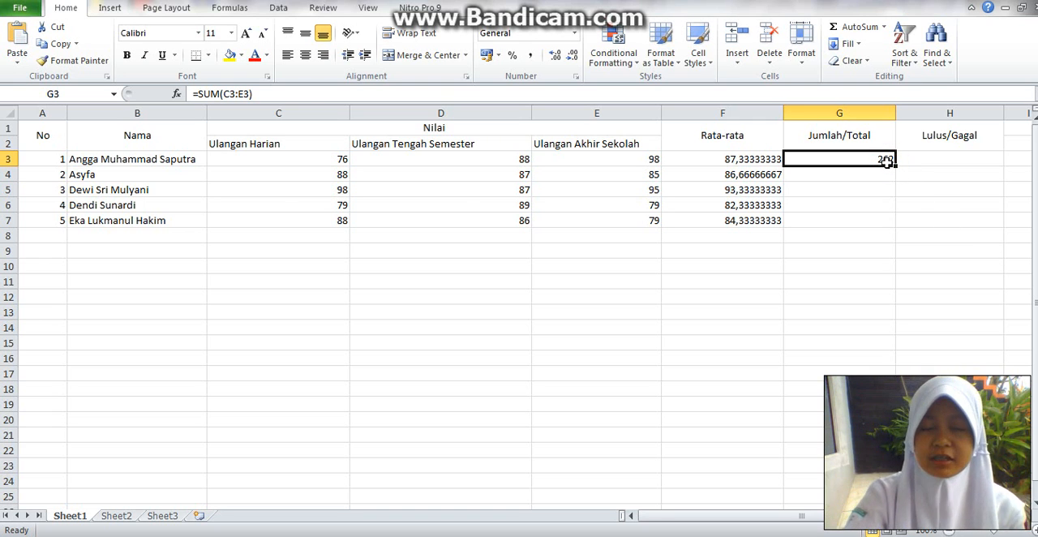
pyautogui.moveTo(895, 165); pyautogui.dragTo(895, 229)
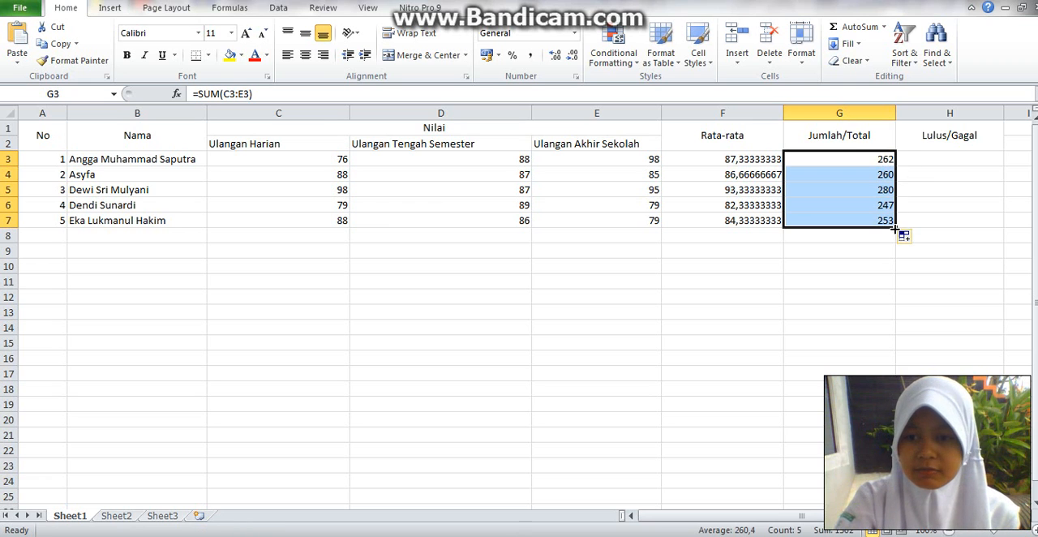
# - Begin an IF formula in H3 under Lulus/Gagal with the condition G3>=250
pyautogui.click(926, 160)
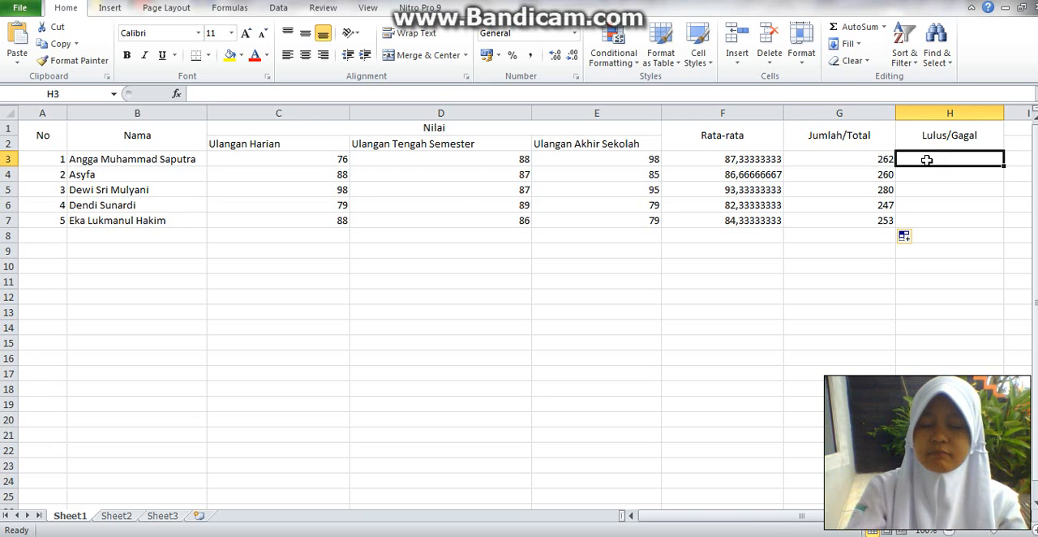
pyautogui.write('=')
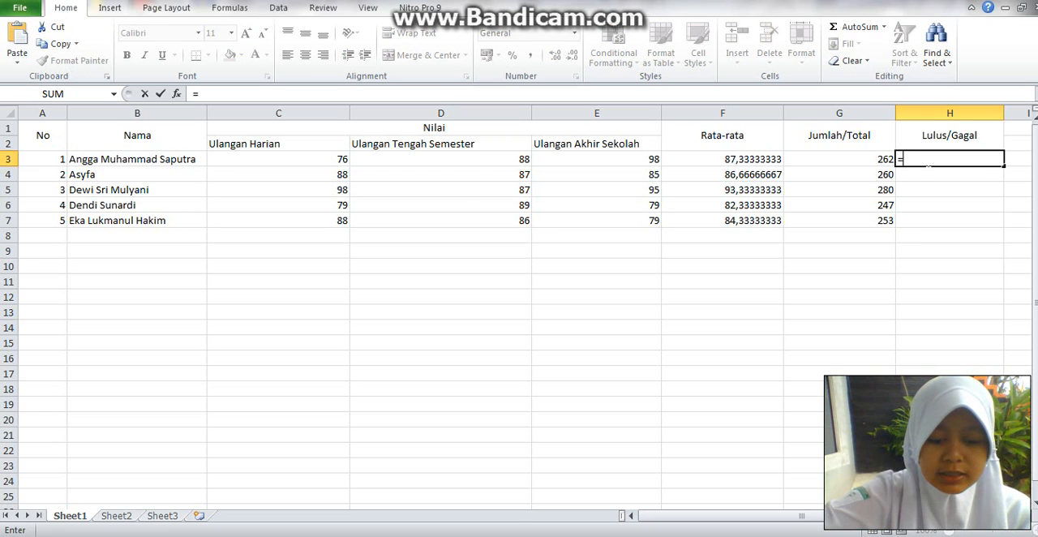
pyautogui.write('if')
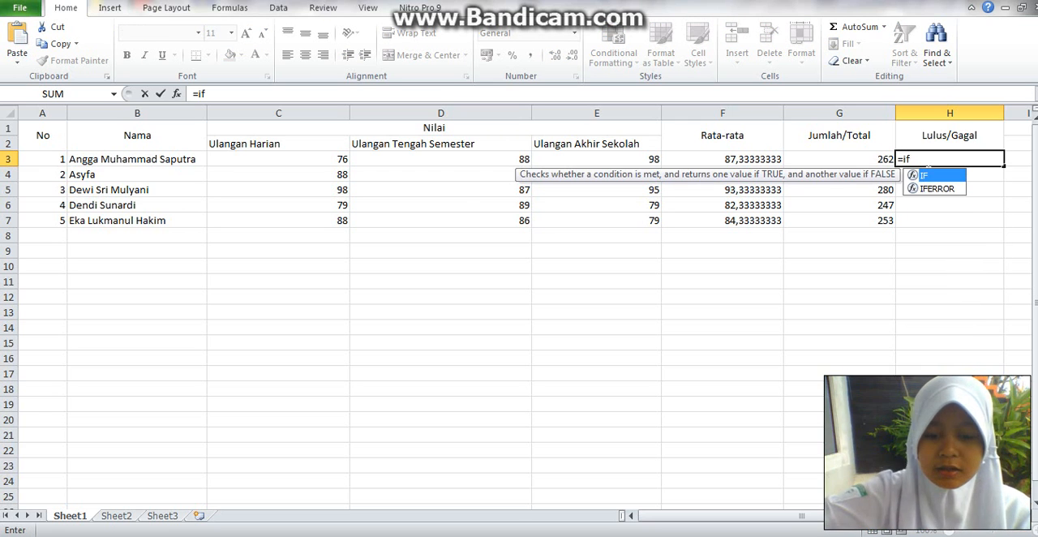
pyautogui.write('(')
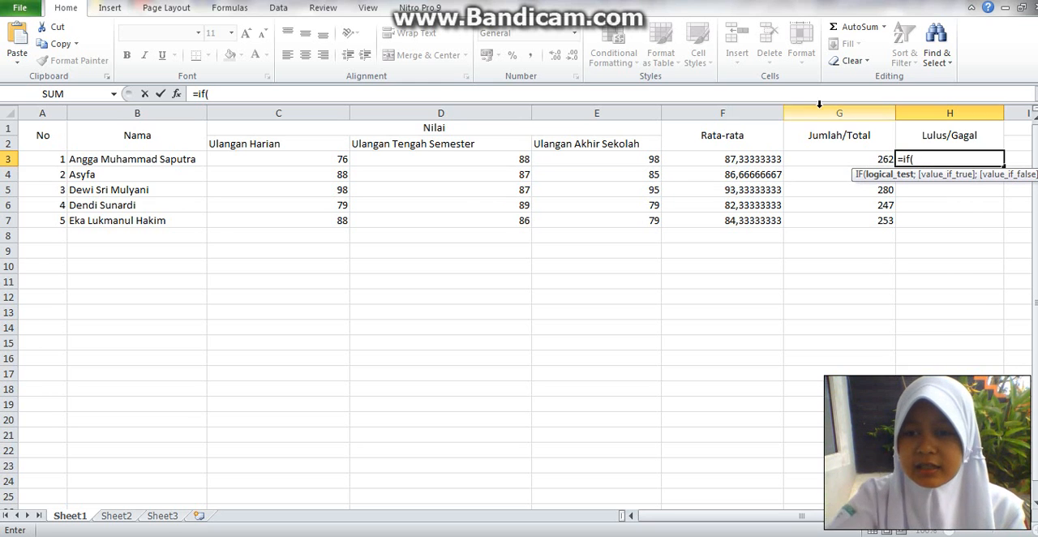
pyautogui.click(821, 159)
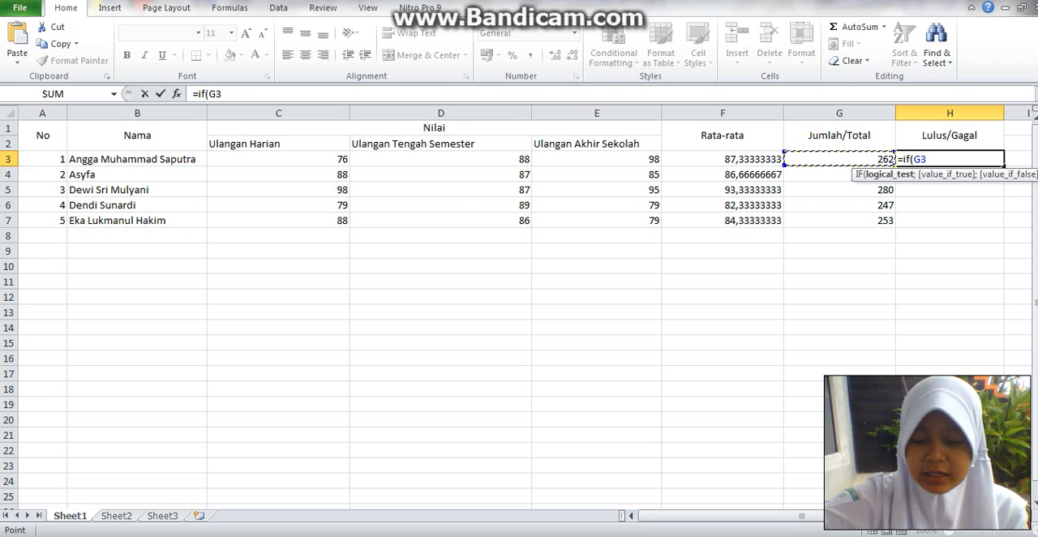
pyautogui.press('F8')
pyautogui.press('BackSpace')
pyautogui.press('BackSpace')
pyautogui.press('BackSpace')
pyautogui.write('>')
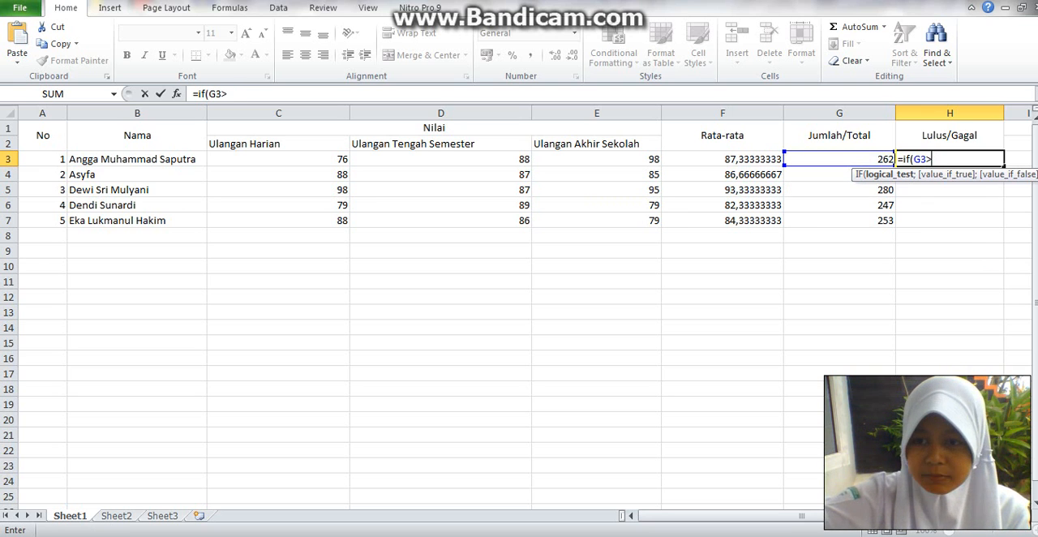
pyautogui.write('=')
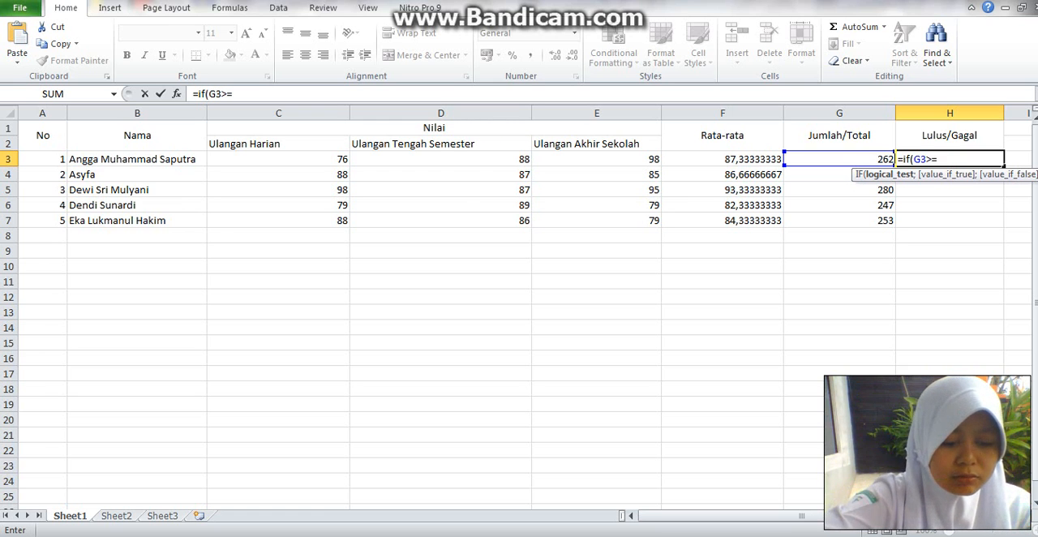
pyautogui.write('250')
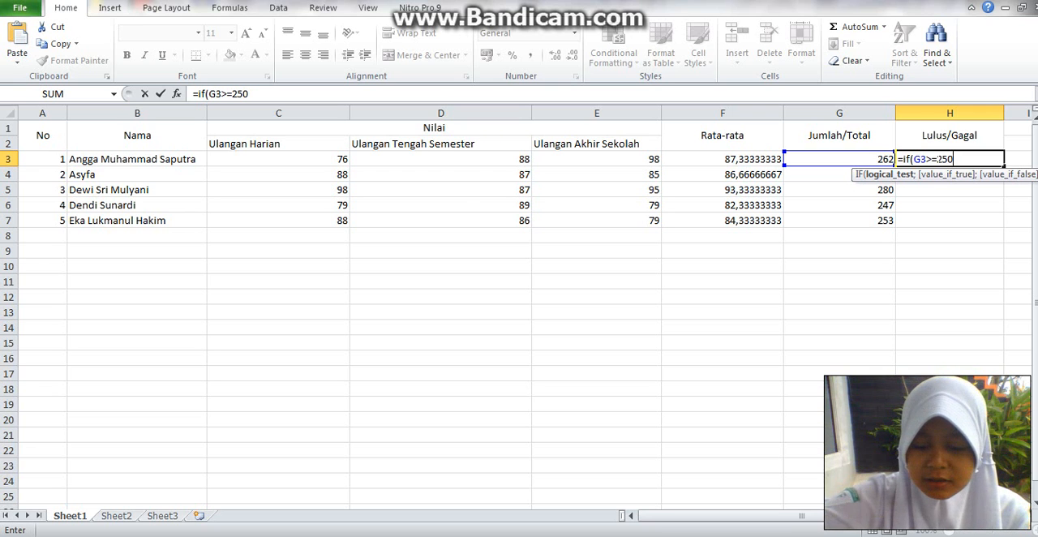
pyautogui.write(';')
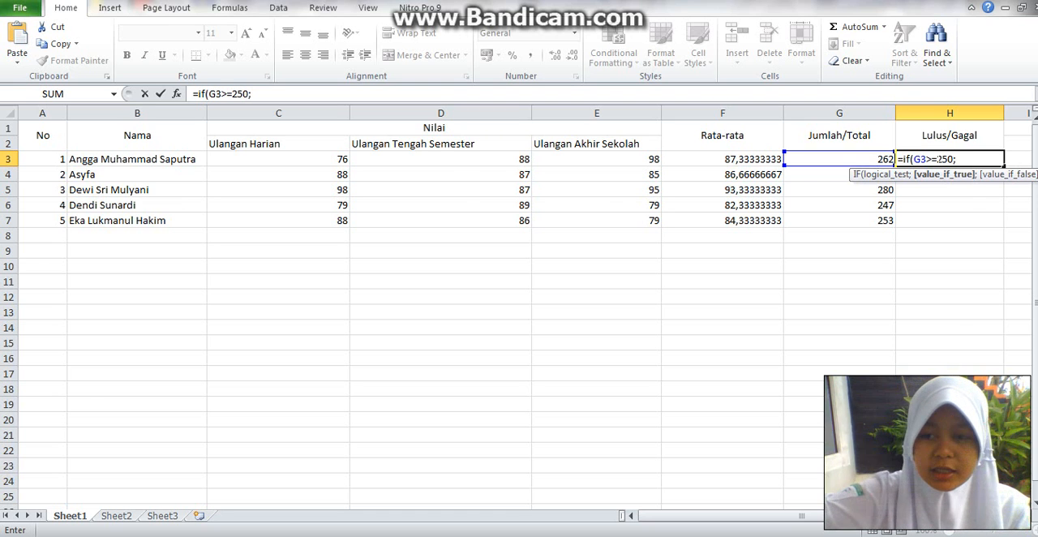
pyautogui.write('LU')
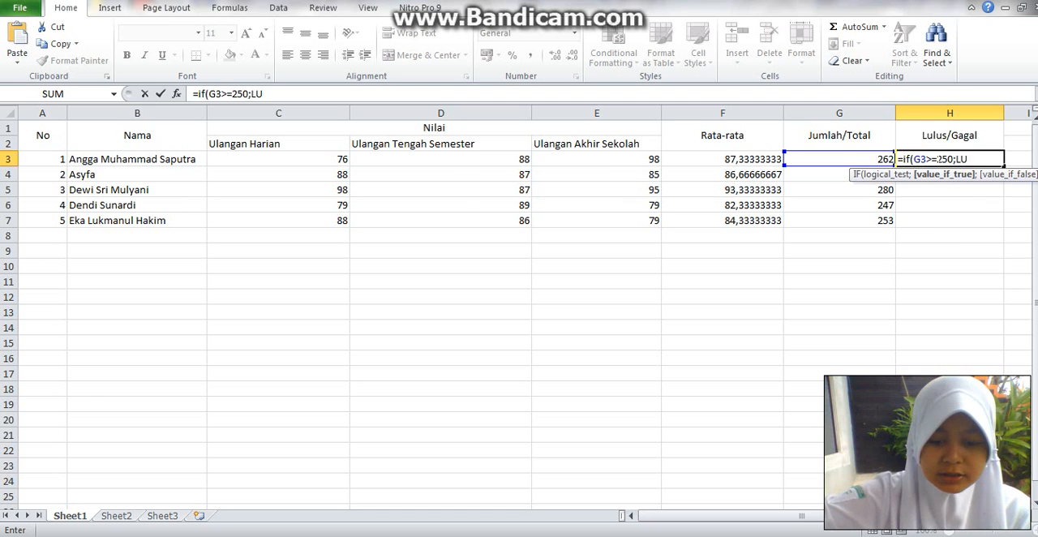
# - Complete the H3 formula so it returns "LULUS" when the condition is true and "GAGAL" when it is false
pyautogui.press('BackSpace')
pyautogui.press('BackSpace')
pyautogui.write('"LULUS')
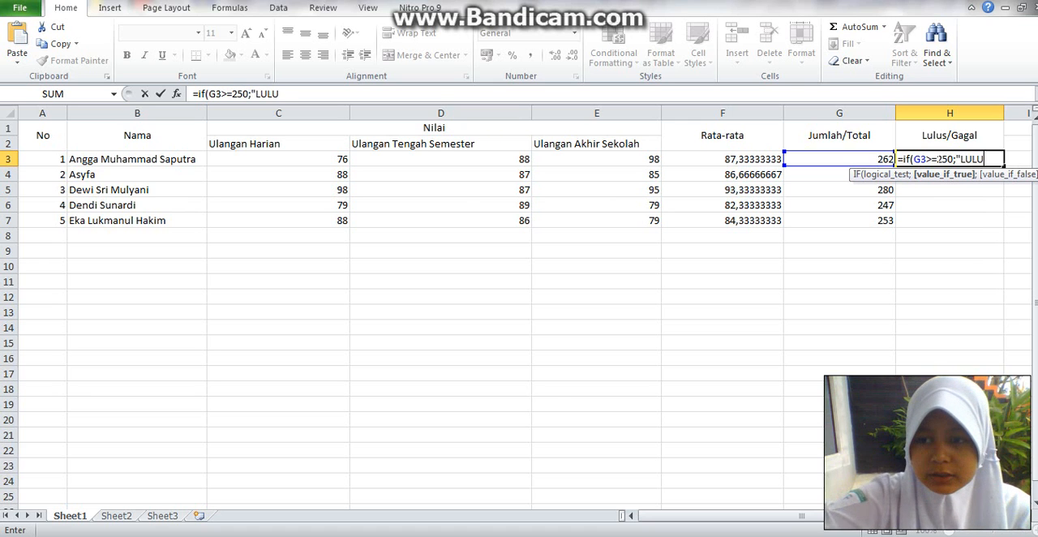
pyautogui.write('"')
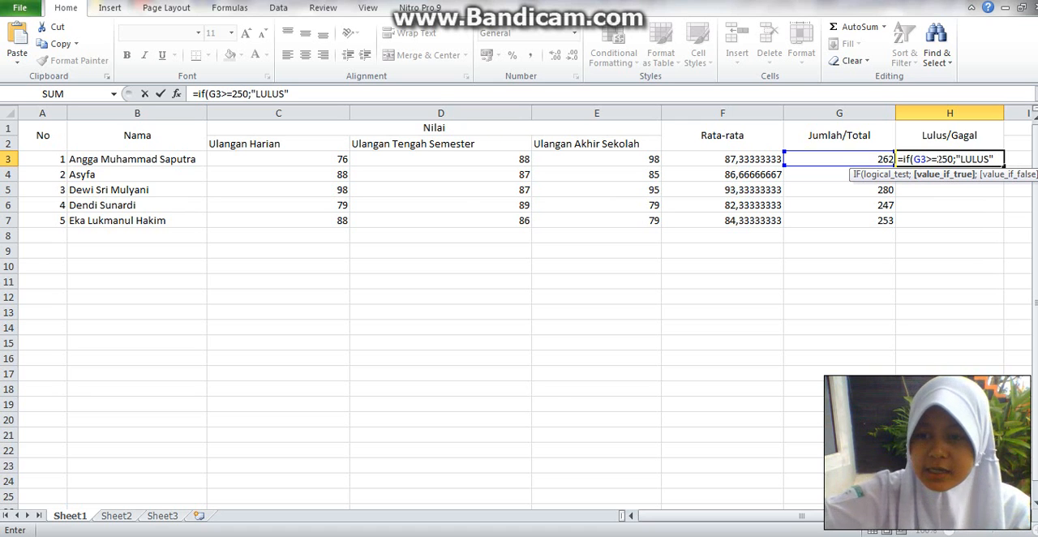
pyautogui.write(';')
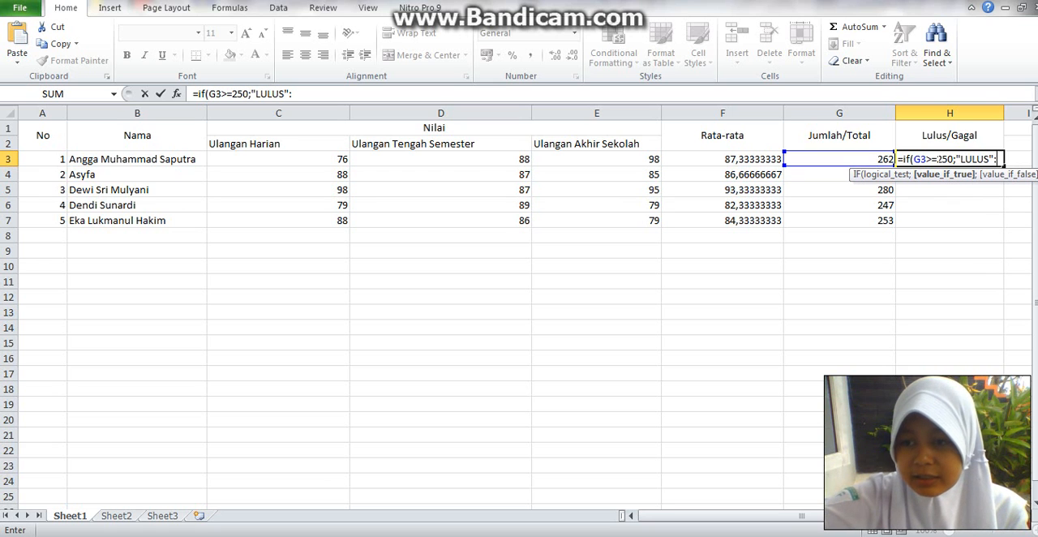
pyautogui.press('BackSpace')
pyautogui.write(';')
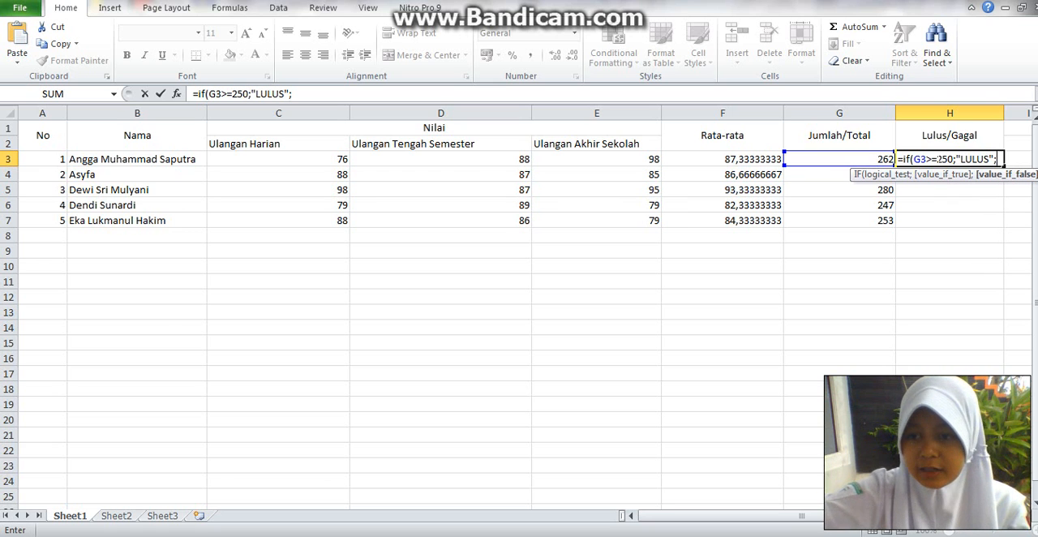
pyautogui.write('"')
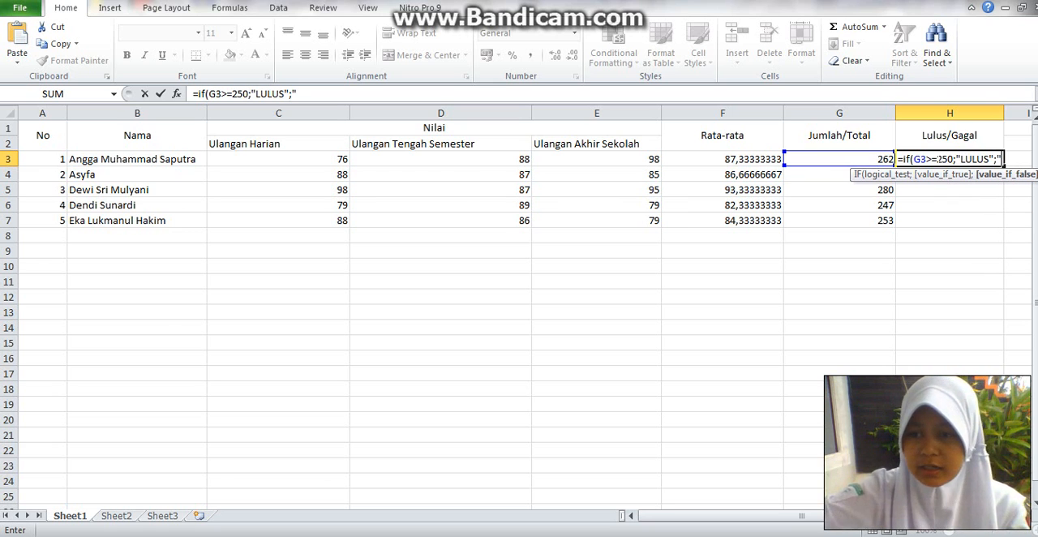
pyautogui.write('GAGAL')
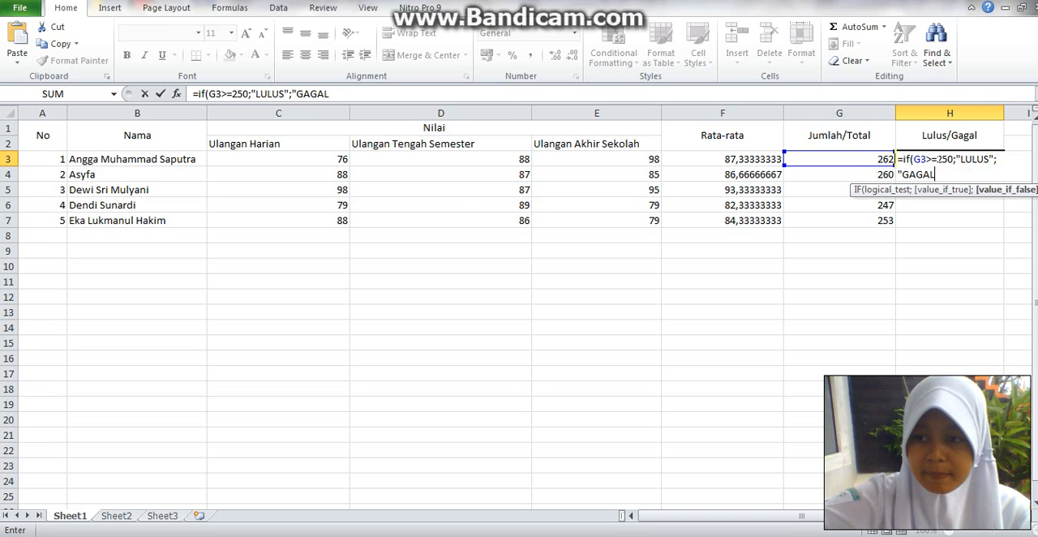
pyautogui.write('")')
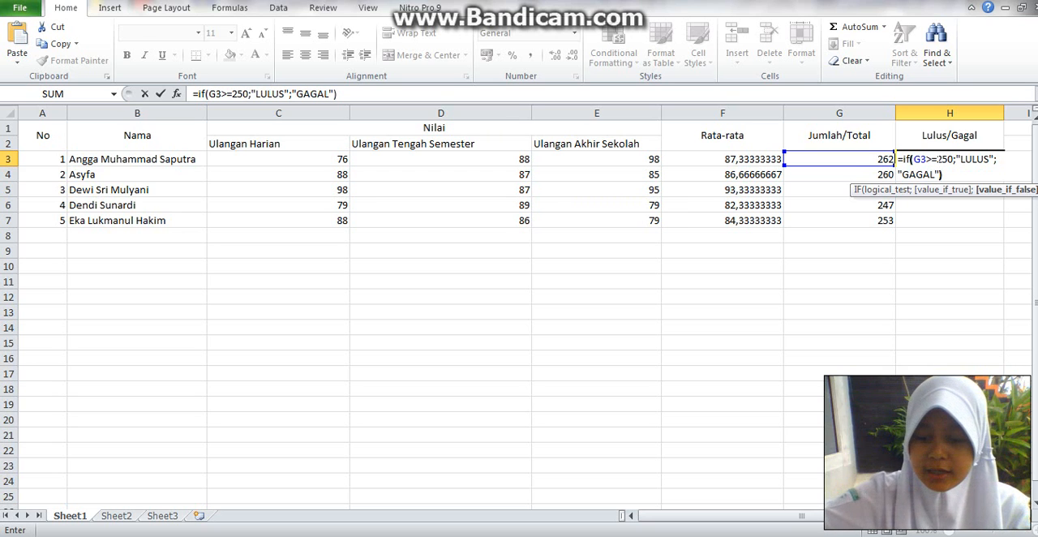
pyautogui.press('Return')
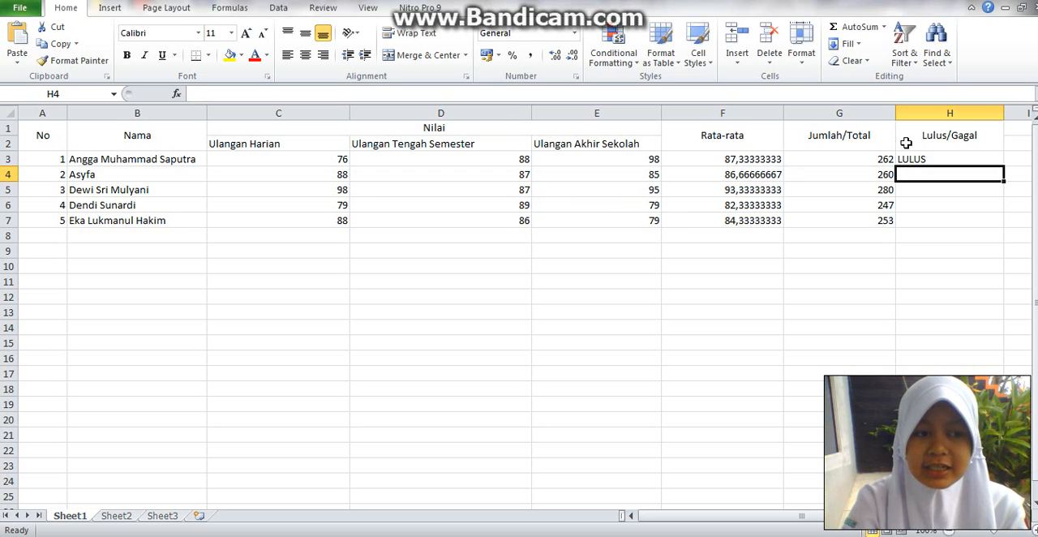
# - Copy the pass/fail formula from H3 down through H7 for the remaining students
pyautogui.click(911, 159)
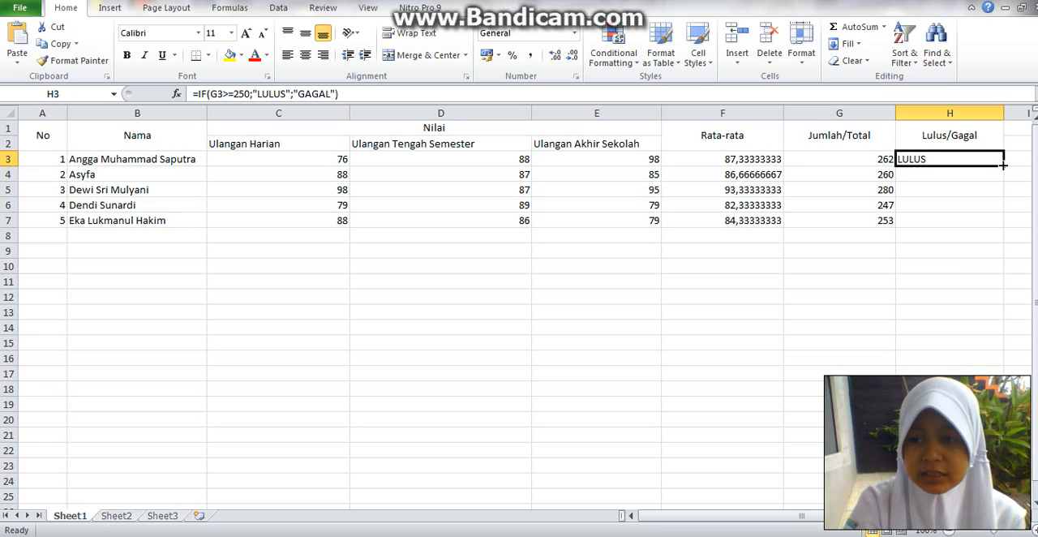
pyautogui.moveTo(1004, 165); pyautogui.dragTo(1004, 227)
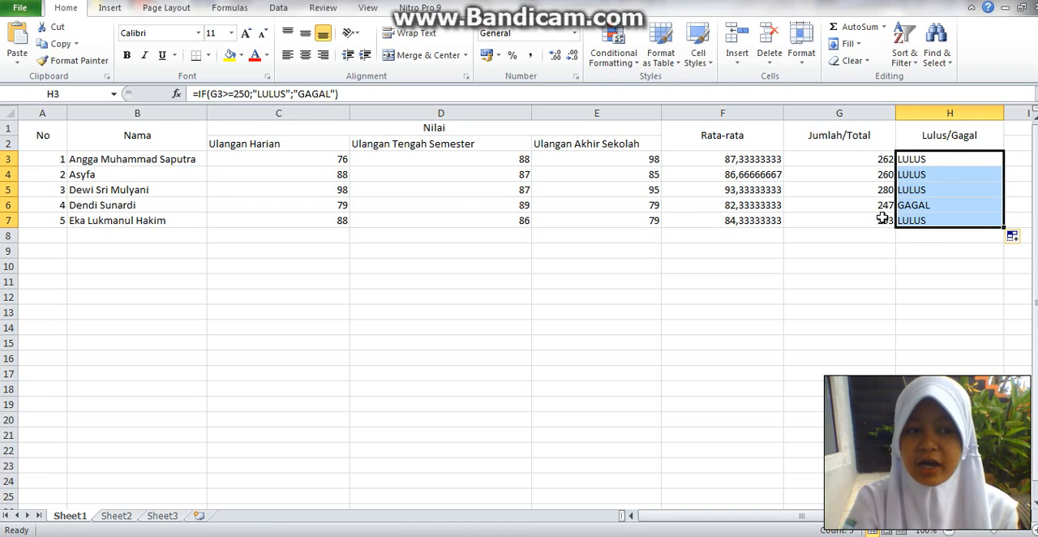
pyautogui.click(784, 262)
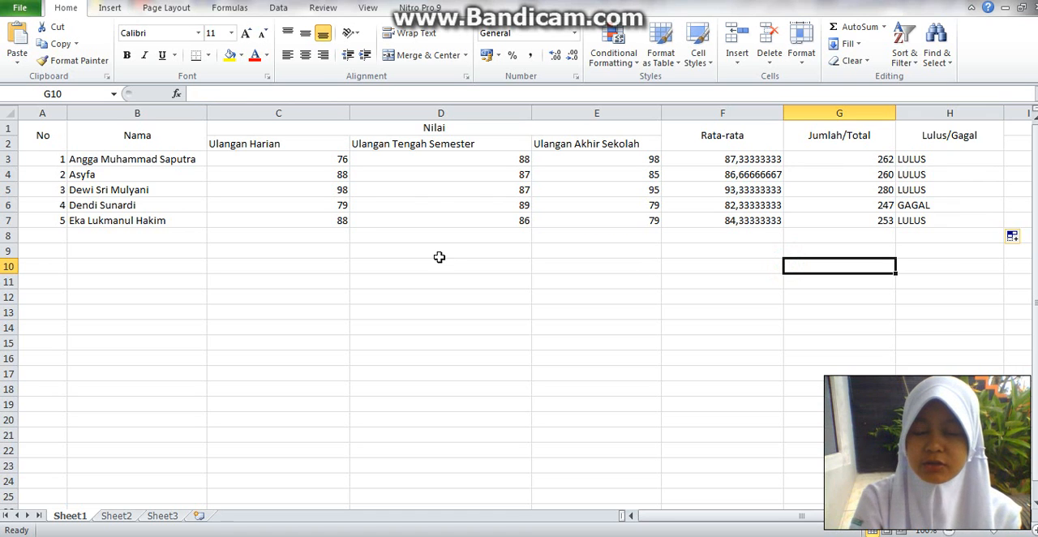
# - Select the whole grade table A1:H7 and set a thick solid outline border in its cell formatting
pyautogui.click(128, 340)
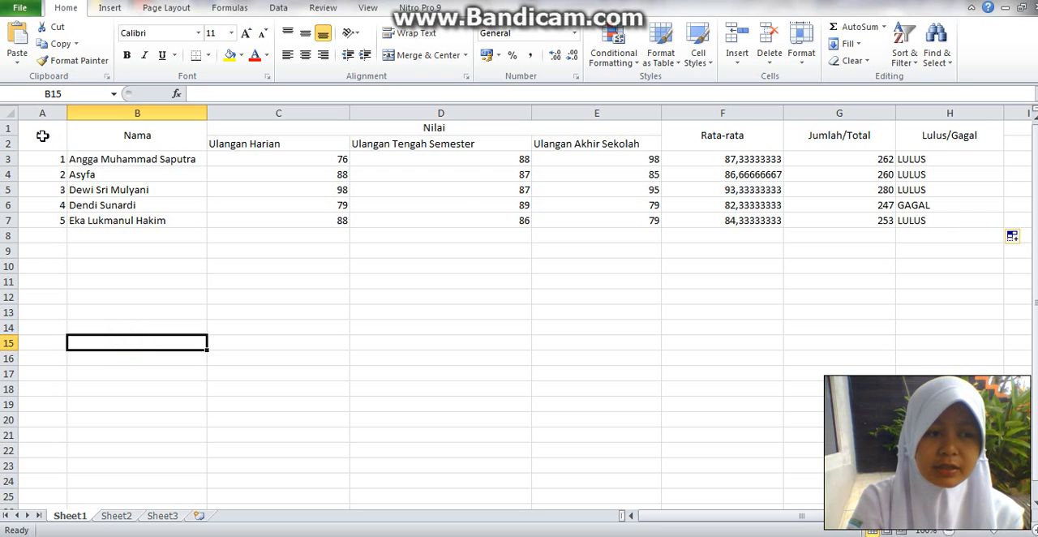
pyautogui.moveTo(42, 135); pyautogui.dragTo(929, 213)
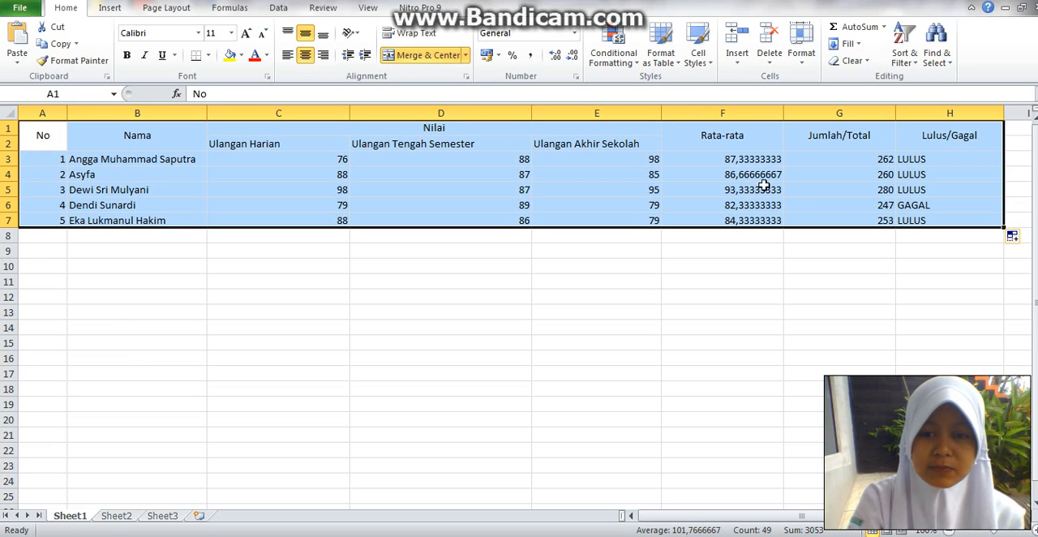
pyautogui.rightClick(705, 166)
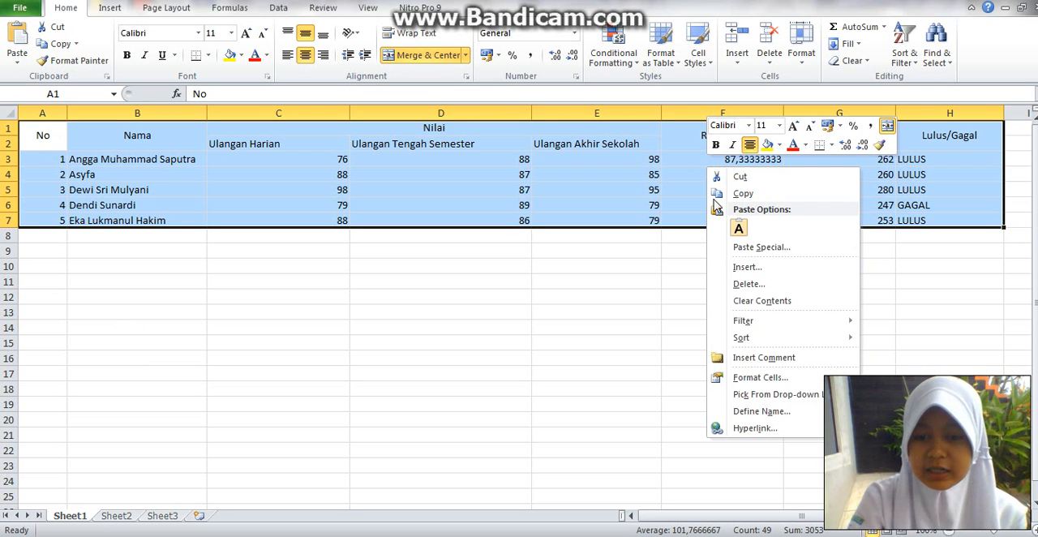
pyautogui.click(784, 376)
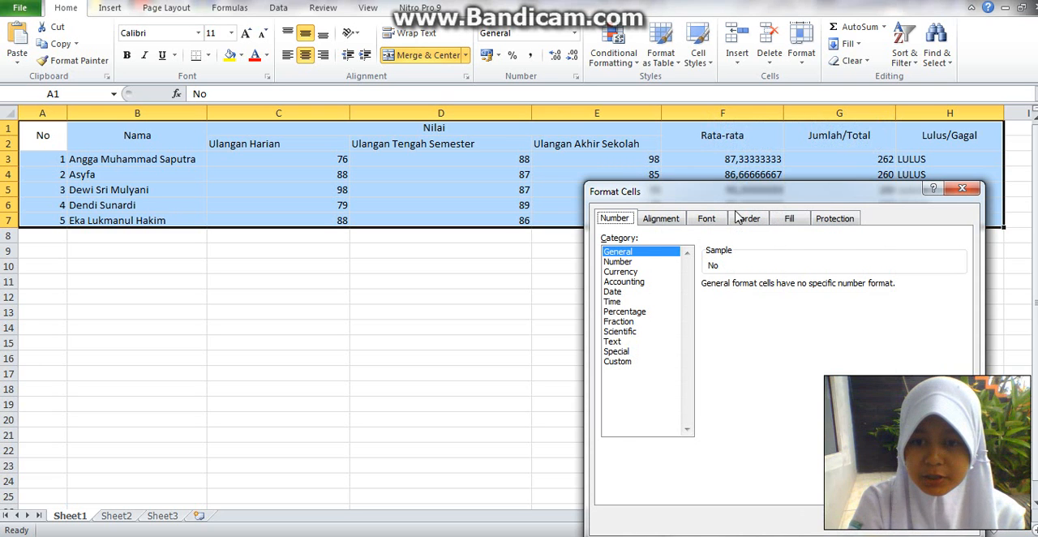
pyautogui.click(747, 219)
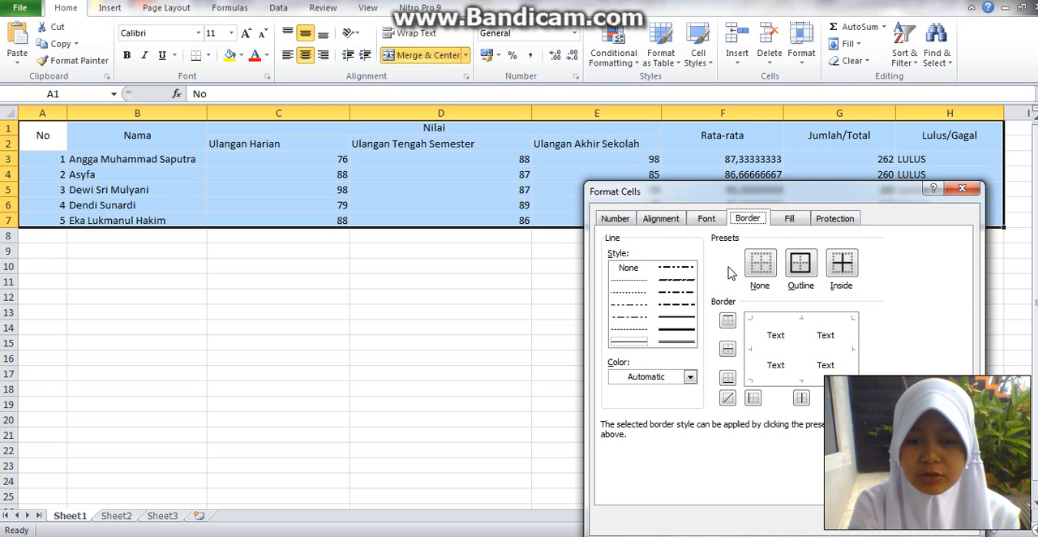
pyautogui.click(676, 329)
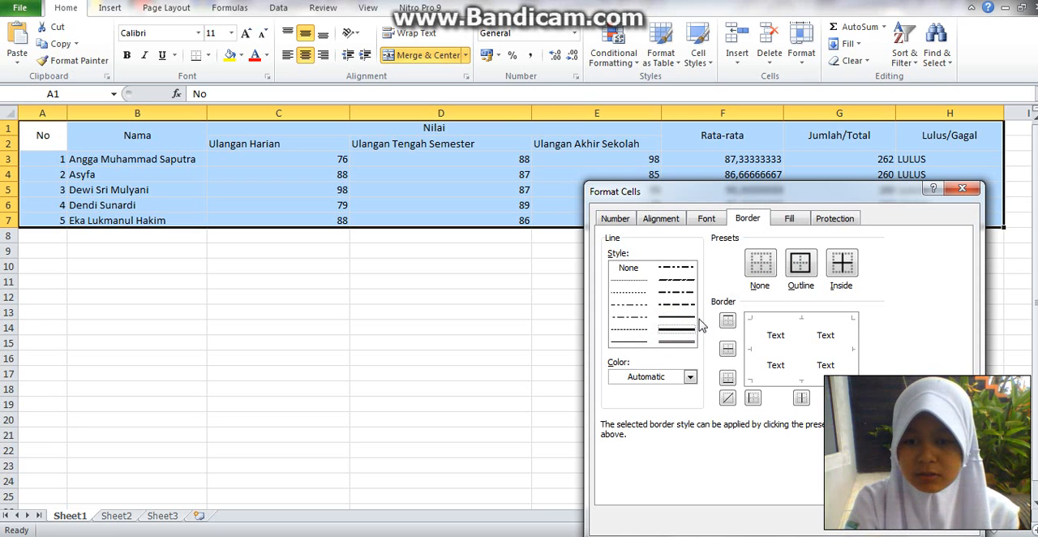
pyautogui.click(807, 262)
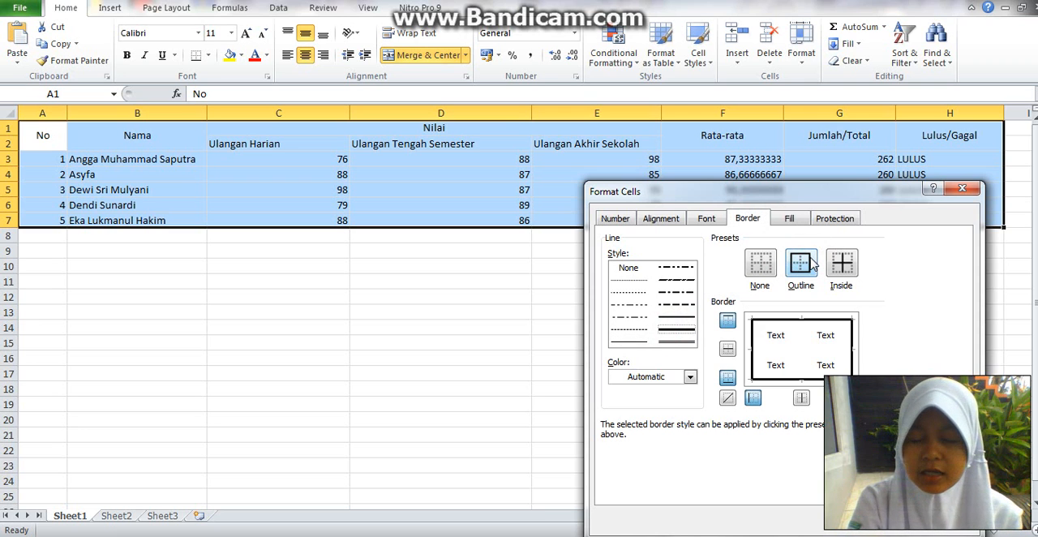
# - Add thin dashed inside borders between the table's cells, apply the border formatting and deselect the table
pyautogui.click(631, 329)
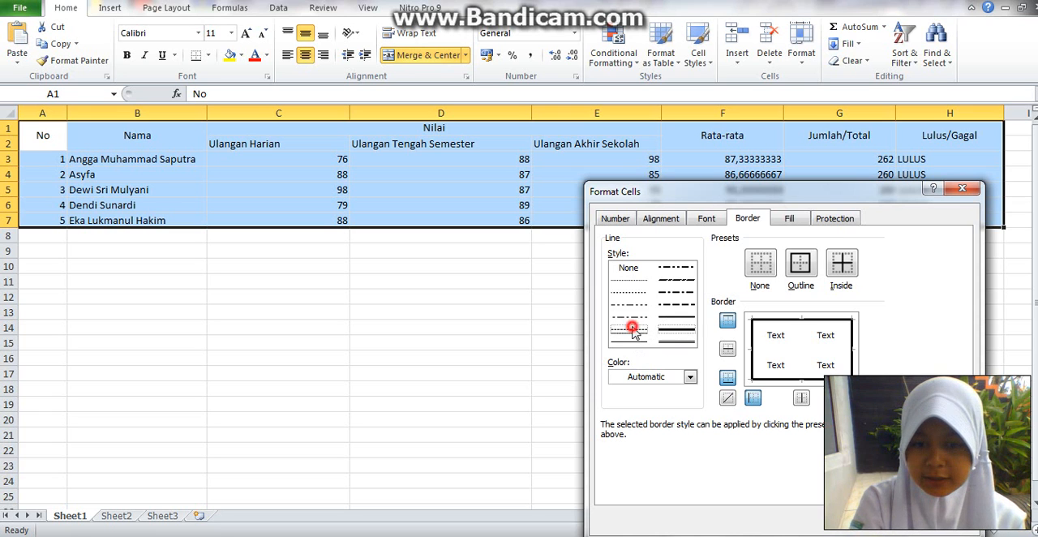
pyautogui.click(840, 277)
pyautogui.click(877, 521)
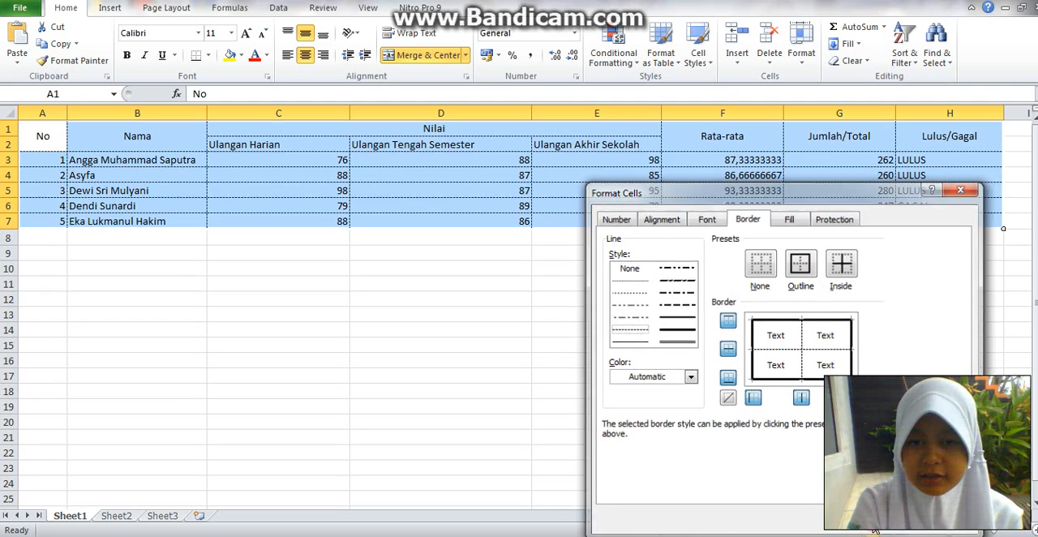
pyautogui.click(677, 419)
pyautogui.click(577, 356)
pyautogui.click(485, 309)
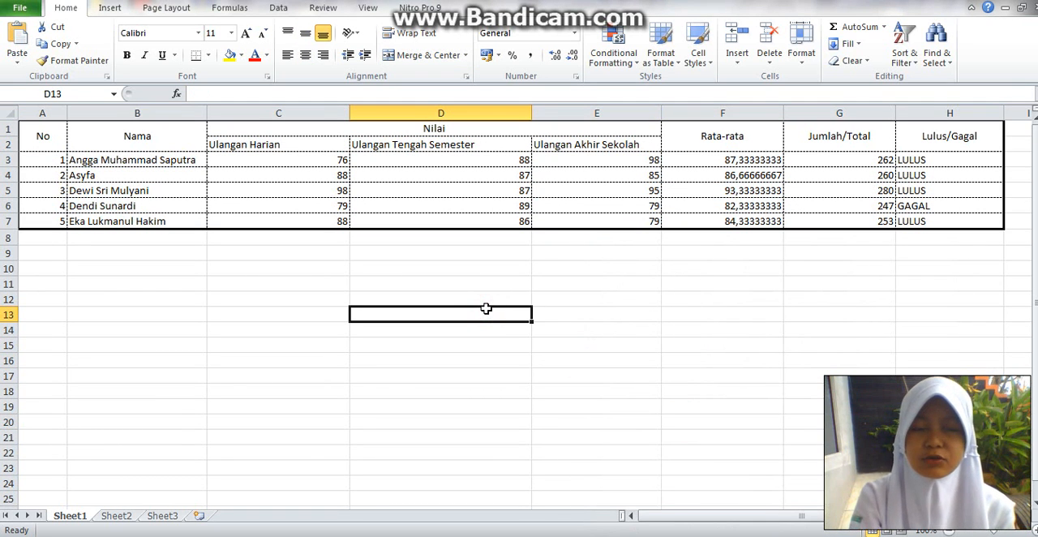